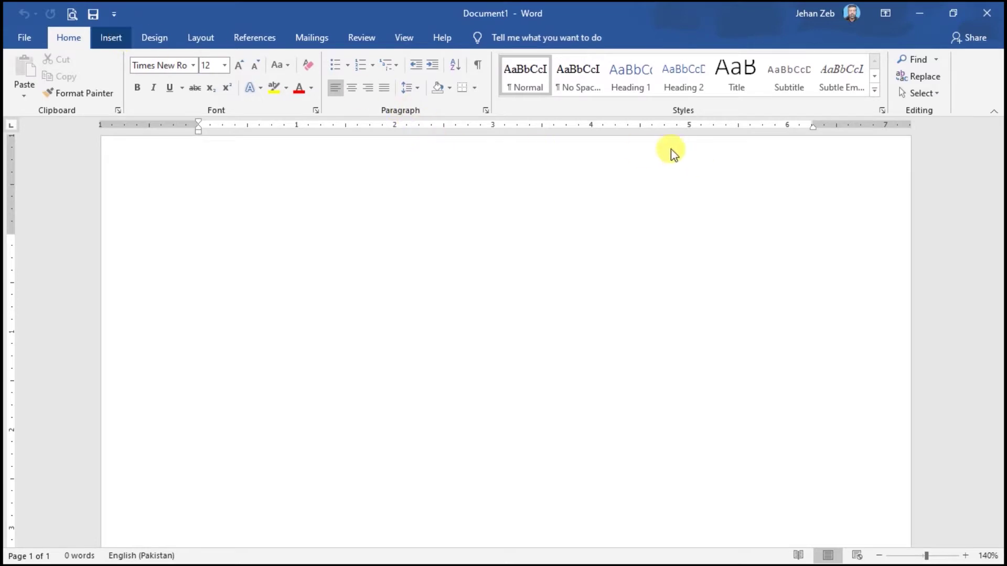
Step: Switch the ribbon to the Insert tab below the sample paragraphs
{"action": "left_click", "coordinate": [110, 37]}
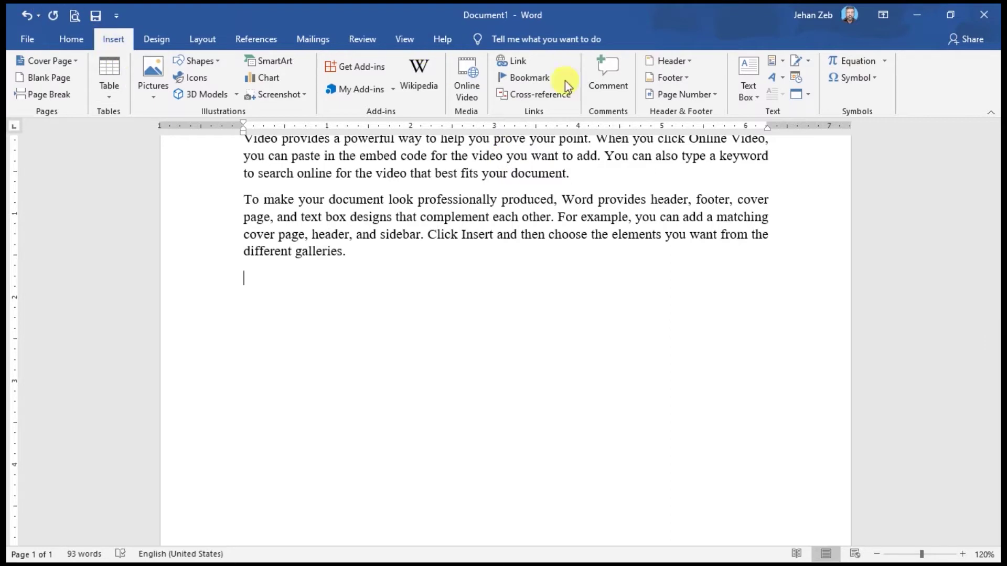
Step: Insert the date in '16 September 2020' format on its own line, followed by a new line
{"action": "left_click", "coordinate": [796, 78]}
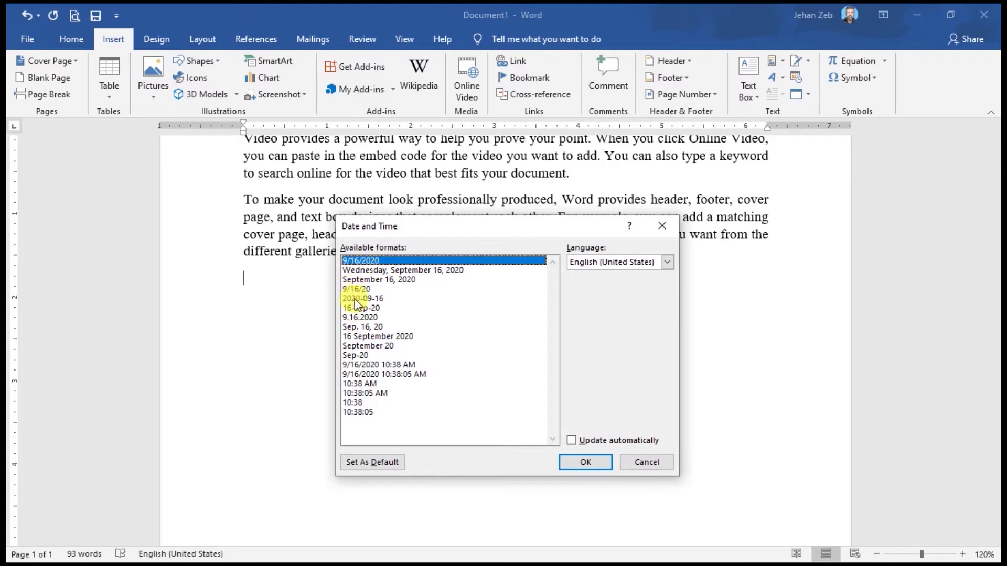
{"action": "left_click", "coordinate": [367, 289]}
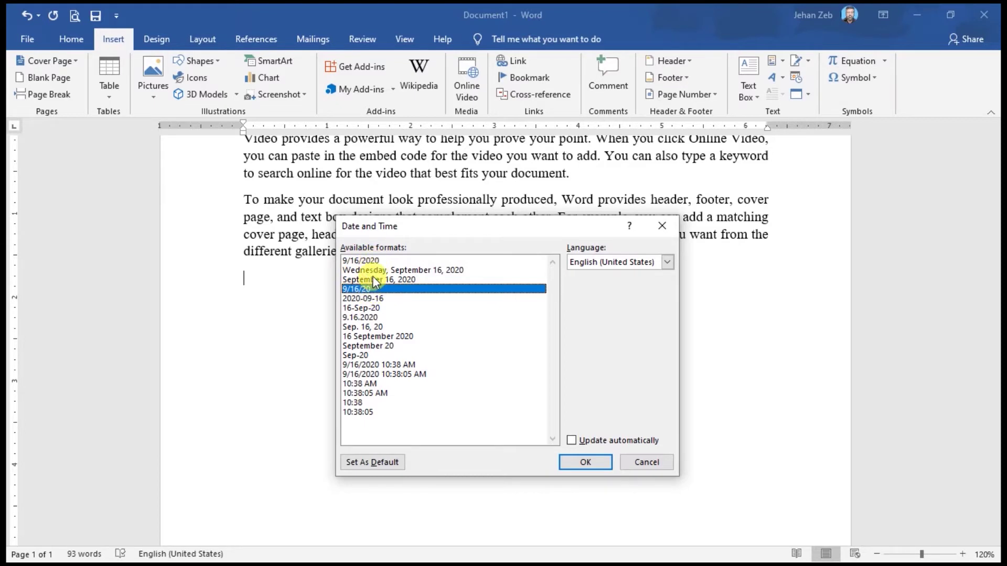
{"action": "left_click", "coordinate": [374, 270]}
{"action": "left_click", "coordinate": [370, 281]}
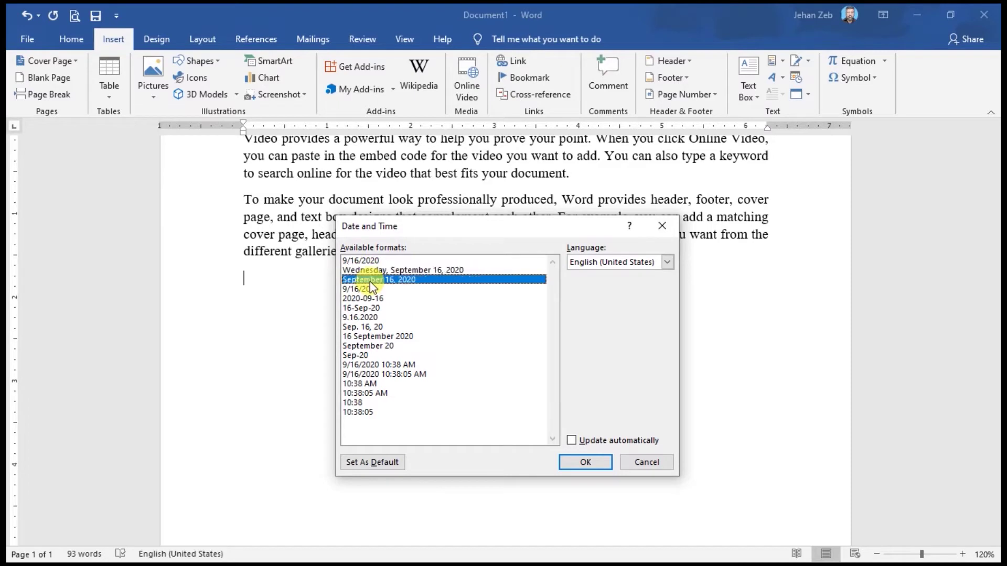
{"action": "left_click", "coordinate": [364, 337]}
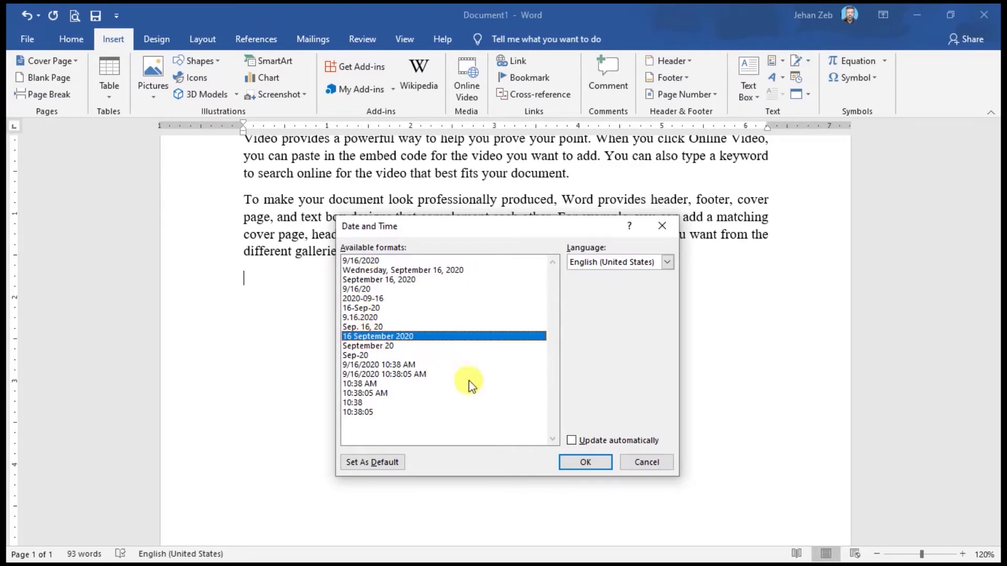
{"action": "left_click", "coordinate": [585, 462]}
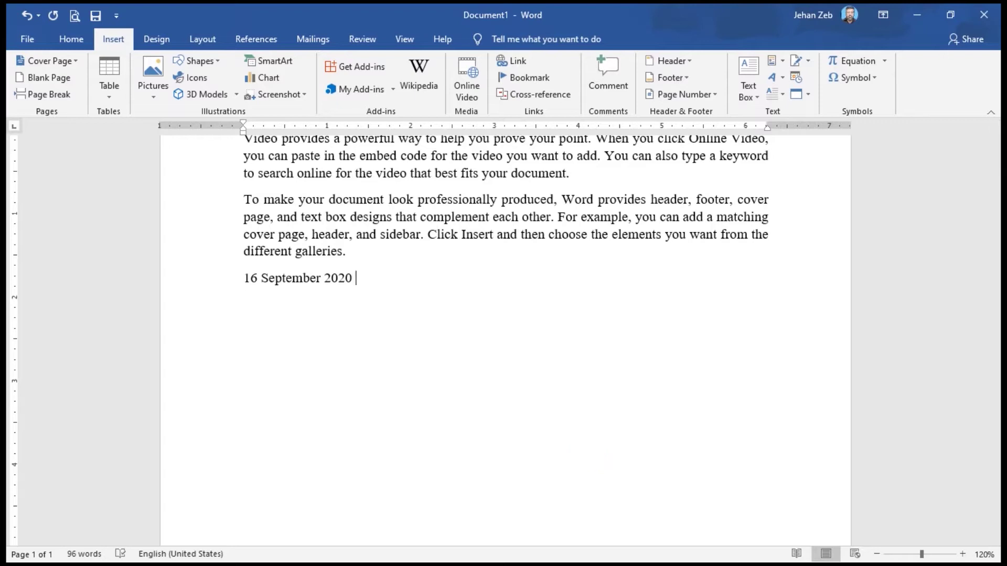
{"action": "key", "text": "Return"}
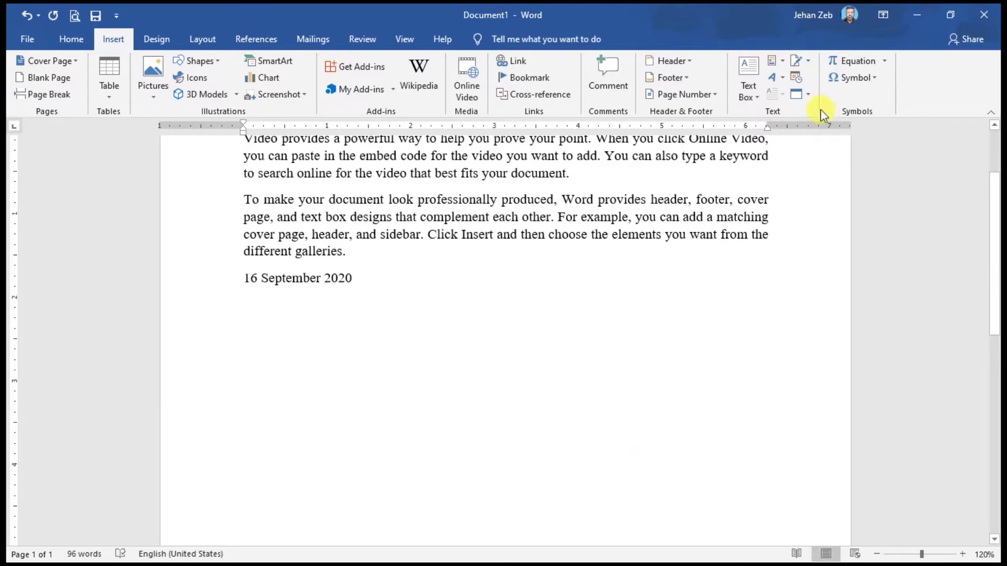
Step: Add a second '16 September 2020' date set to update automatically
{"action": "left_click", "coordinate": [799, 77]}
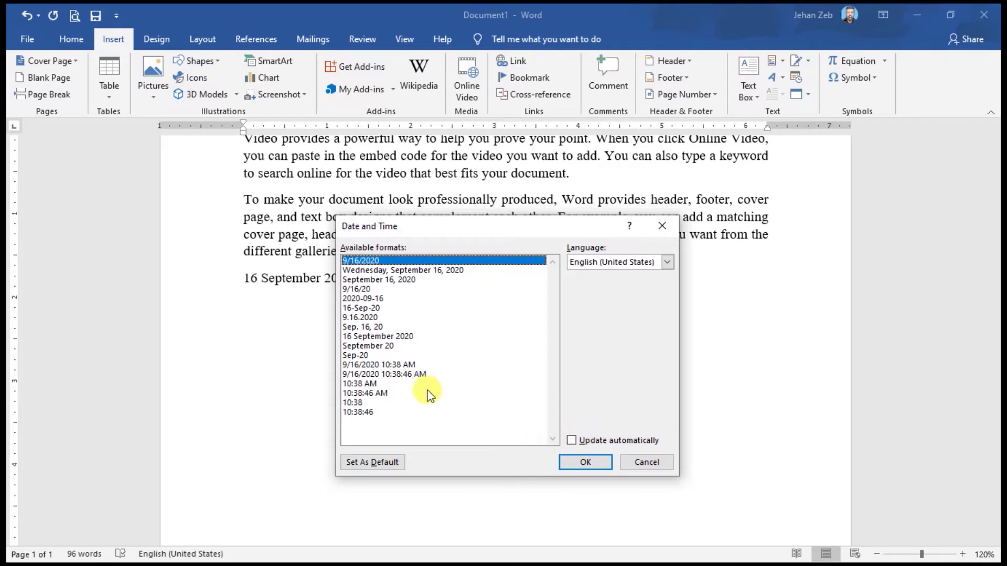
{"action": "left_click", "coordinate": [381, 336]}
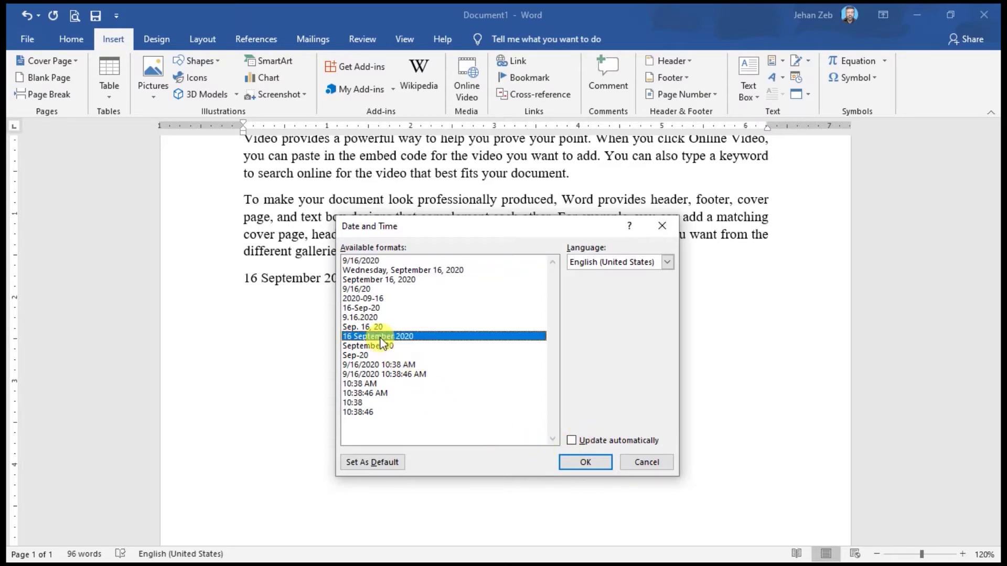
{"action": "left_click", "coordinate": [572, 441]}
{"action": "left_click", "coordinate": [580, 464]}
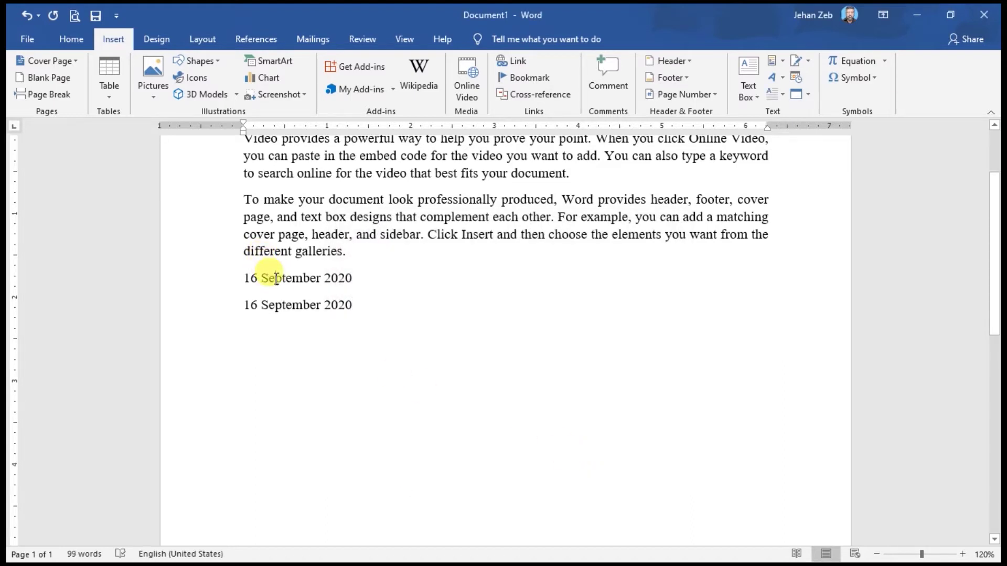
{"action": "left_click", "coordinate": [272, 301]}
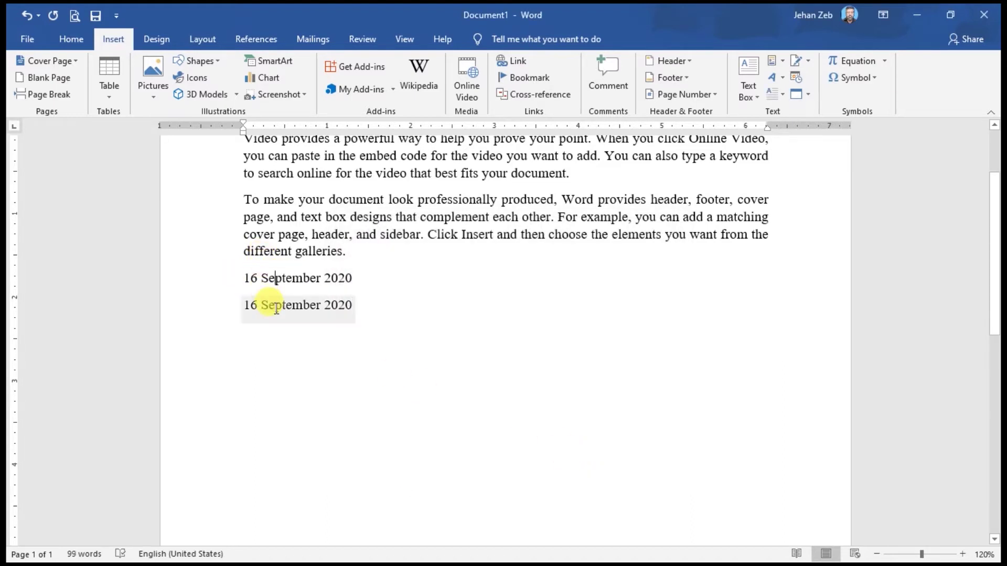
{"action": "left_click", "coordinate": [273, 302]}
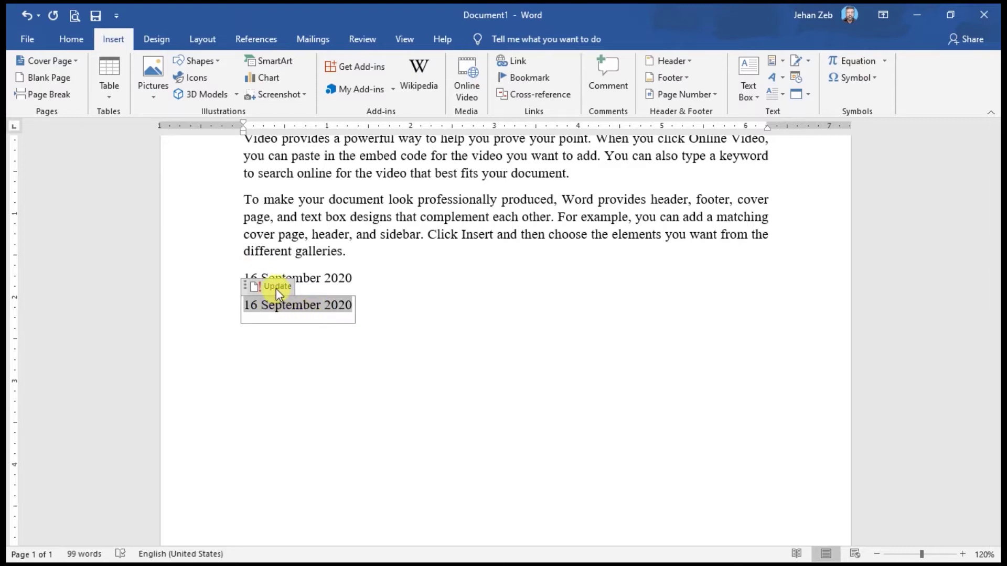
{"action": "left_click", "coordinate": [390, 300]}
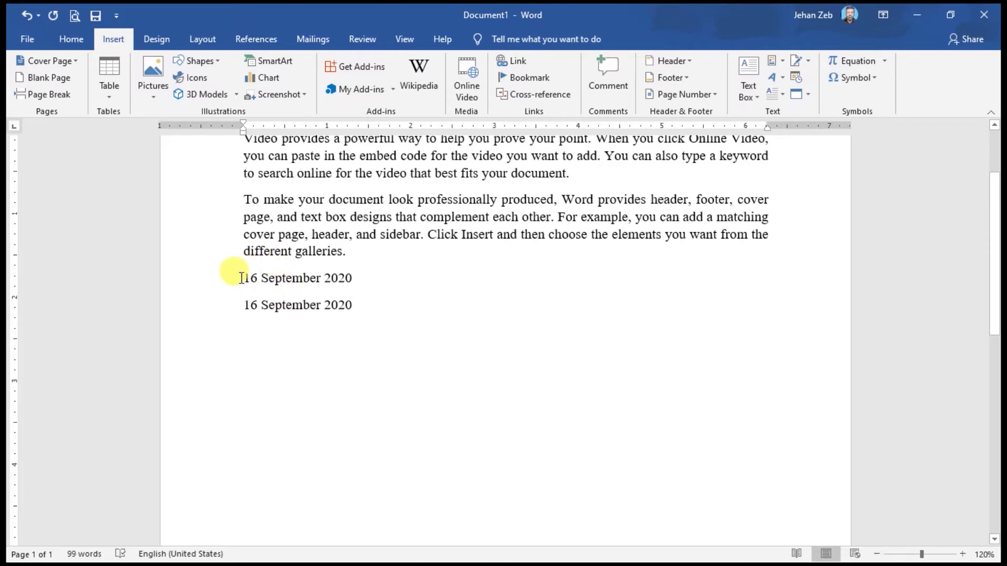
{"action": "left_click_drag", "start_coordinate": [257, 278], "coordinate": [362, 278]}
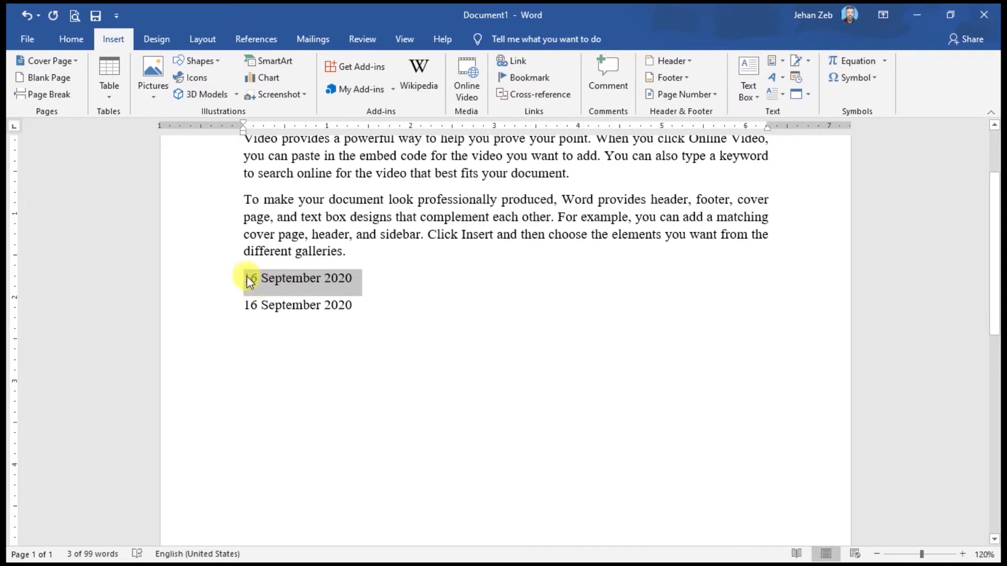
{"action": "left_click", "coordinate": [256, 276]}
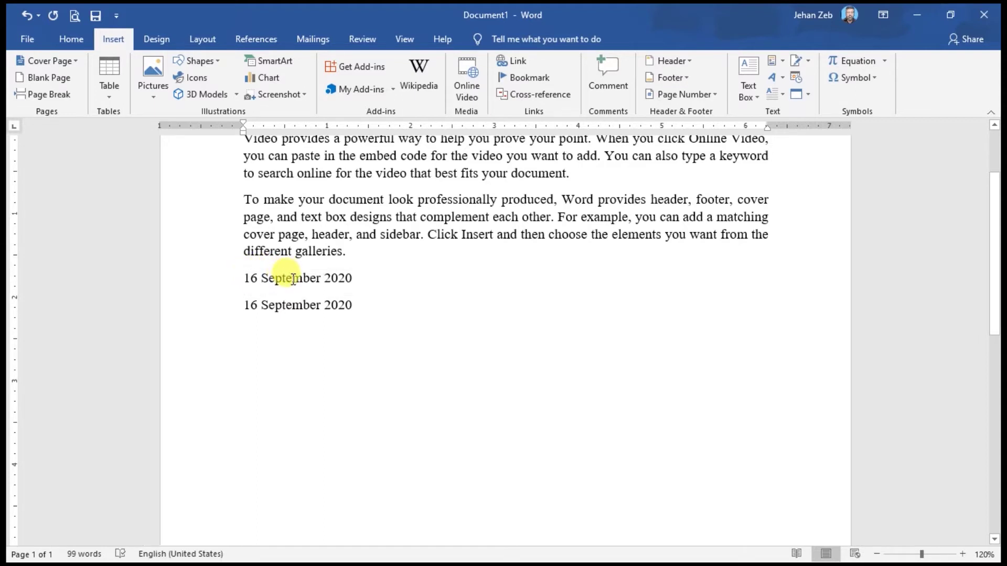
{"action": "left_click", "coordinate": [281, 308]}
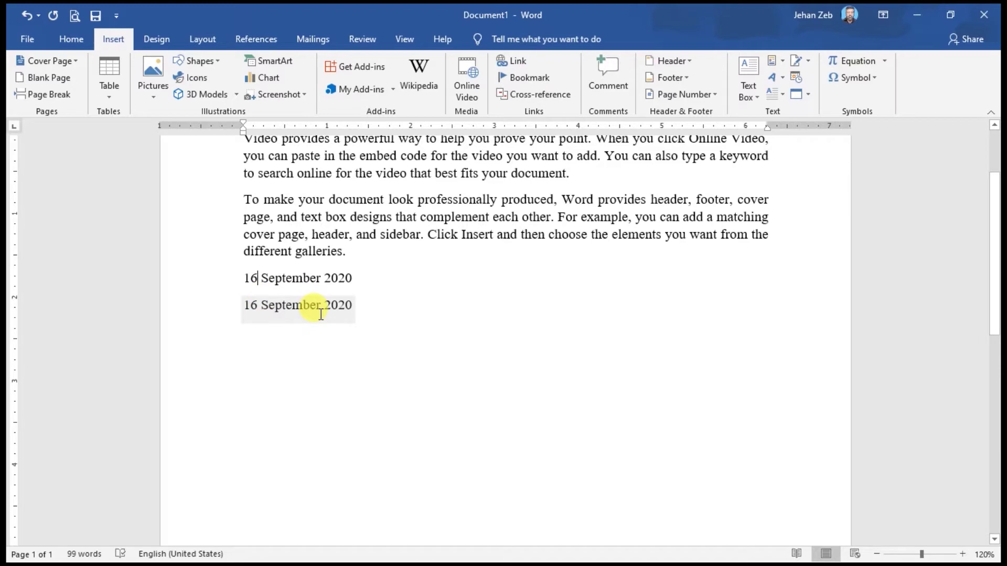
Step: Save the document as 'Date' in the Documents folder
{"action": "key", "text": "ctrl+s"}
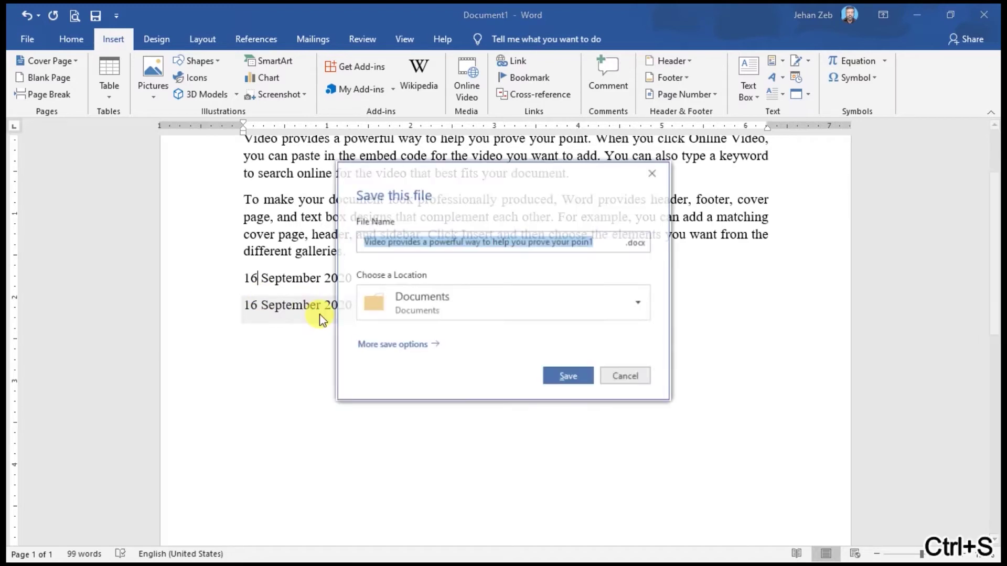
{"action": "type", "text": "Date"}
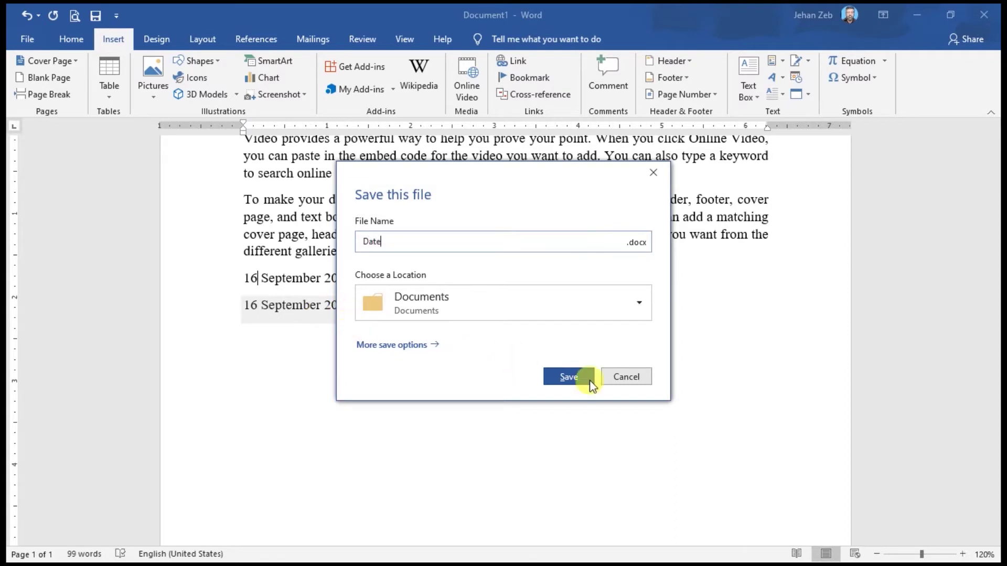
{"action": "left_click", "coordinate": [563, 378]}
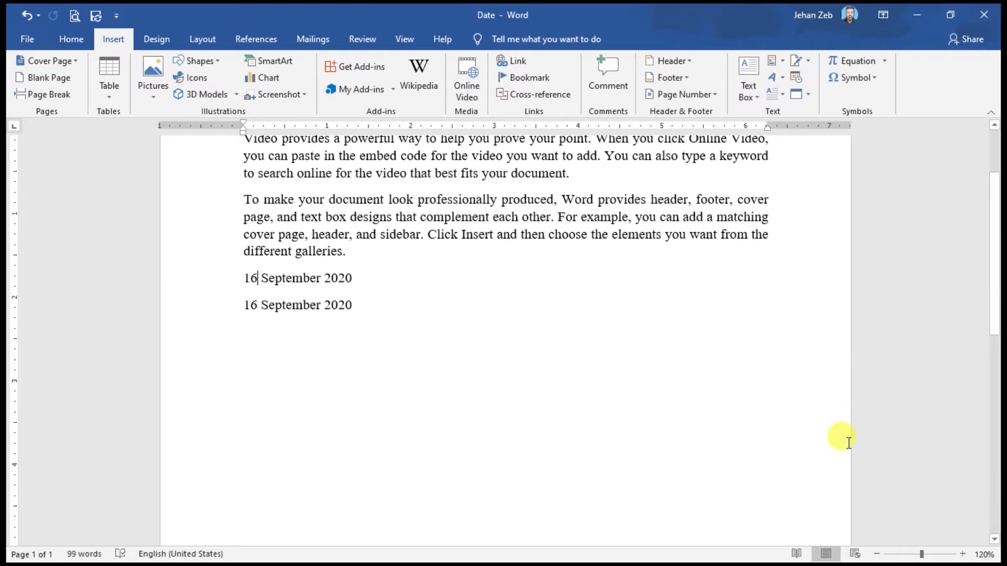
Step: Close Word and bring up the Windows date and time settings from the taskbar clock
{"action": "left_click", "coordinate": [983, 20]}
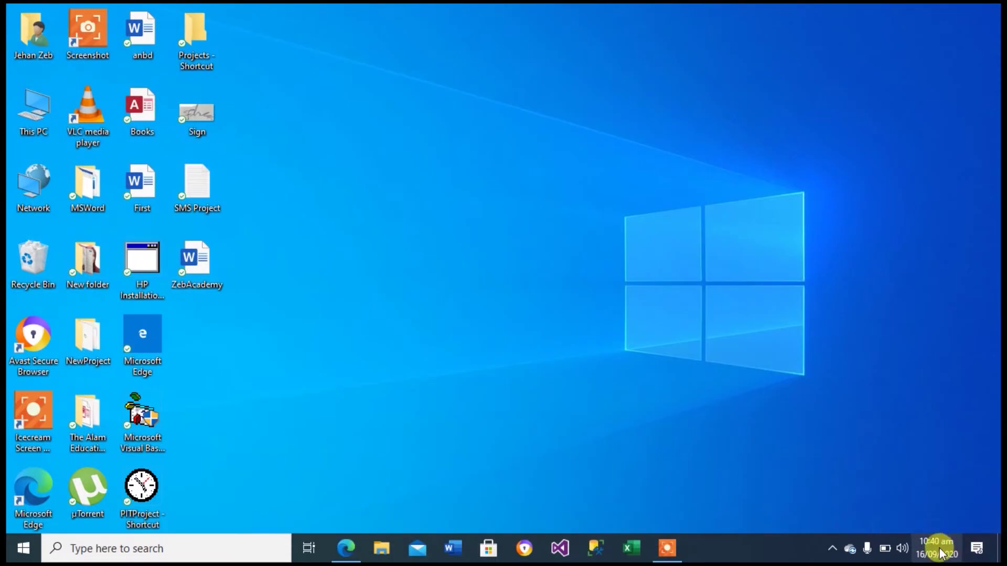
{"action": "mouse_move", "coordinate": [937, 548]}
{"action": "left_click", "coordinate": [939, 551]}
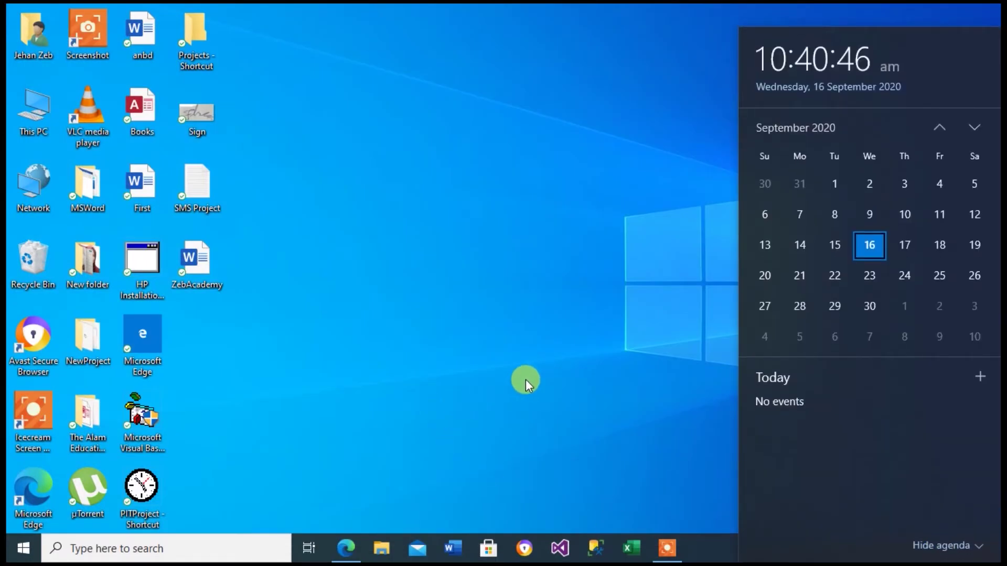
{"action": "left_click", "coordinate": [526, 379]}
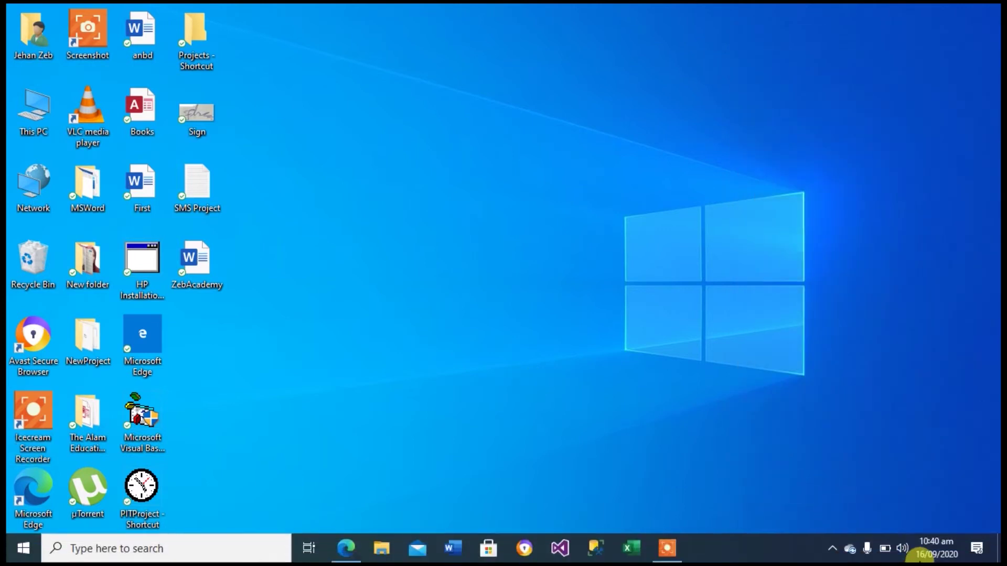
{"action": "right_click", "coordinate": [941, 553]}
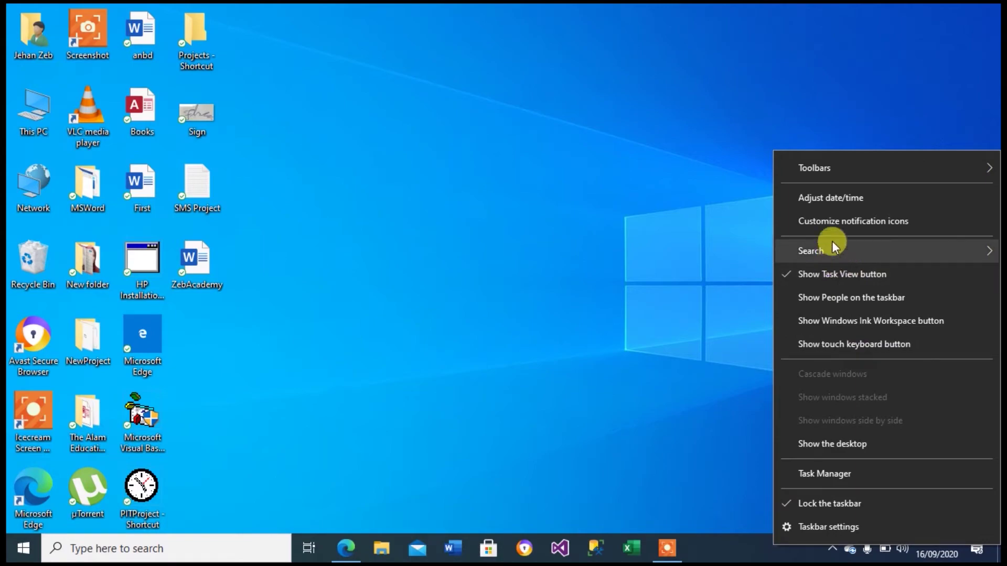
{"action": "left_click", "coordinate": [840, 200]}
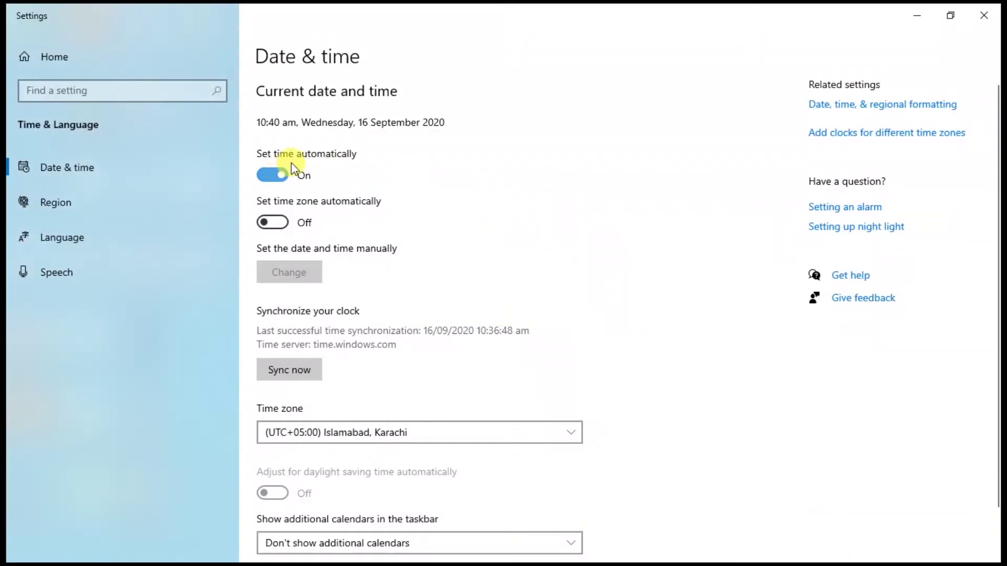
Step: Turn off automatic time, set the system date to 19 September 2020, and show the desktop
{"action": "left_click", "coordinate": [263, 173]}
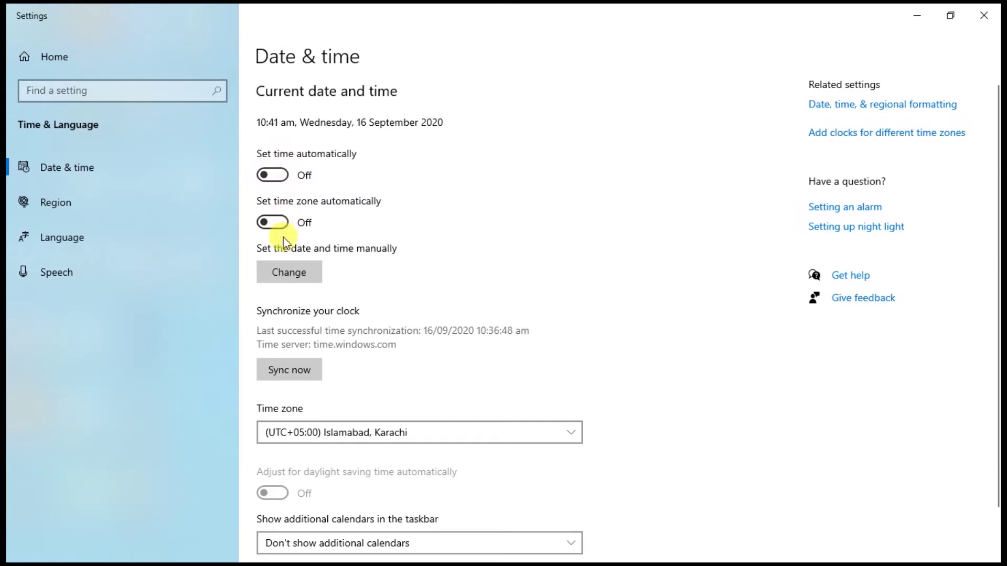
{"action": "left_click", "coordinate": [288, 274]}
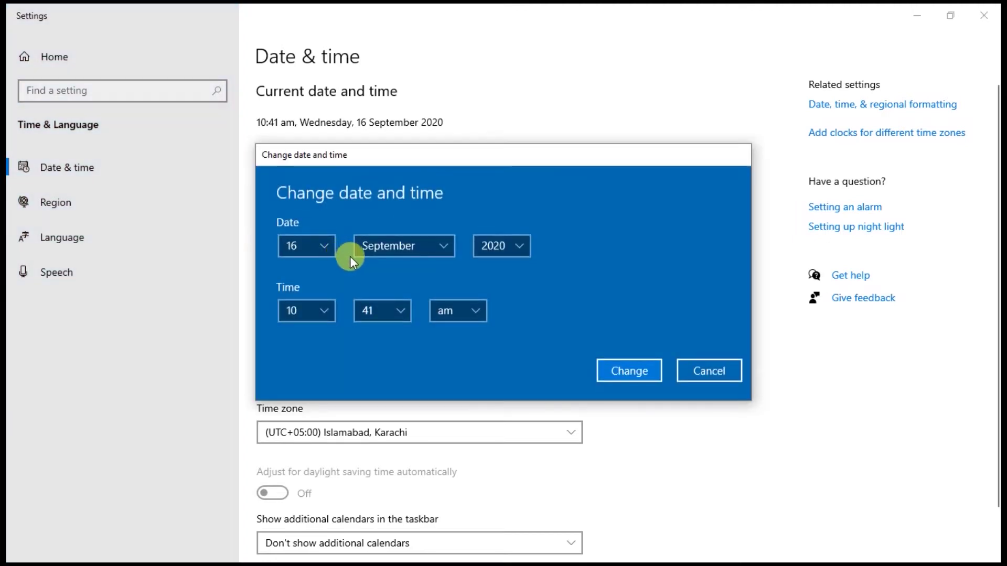
{"action": "left_click", "coordinate": [326, 248]}
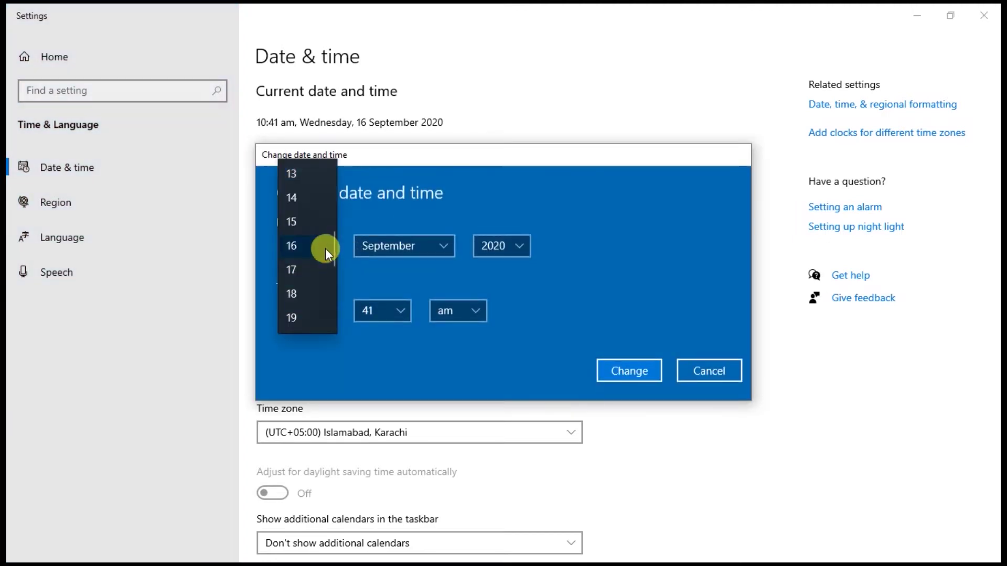
{"action": "left_click", "coordinate": [291, 317]}
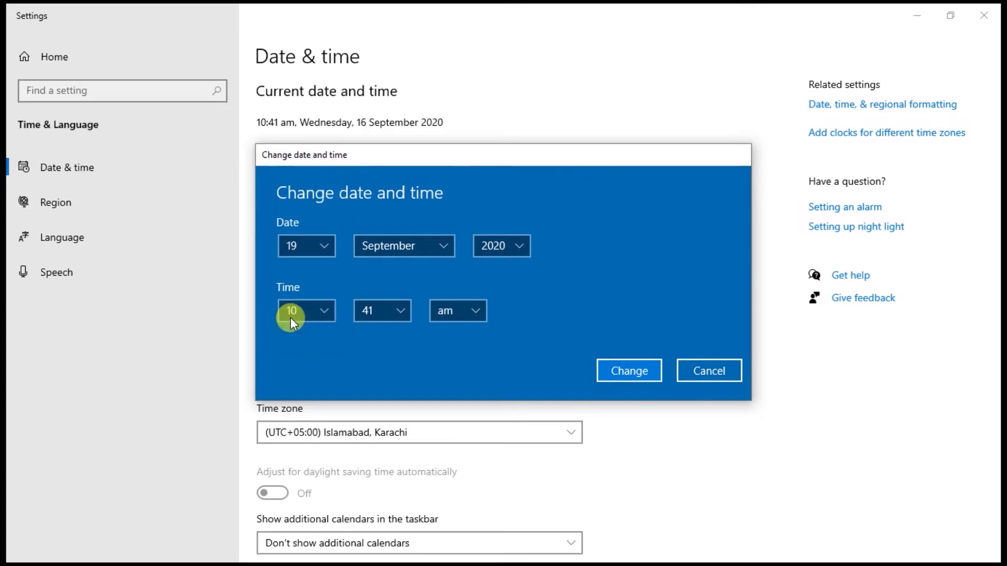
{"action": "left_click", "coordinate": [639, 371]}
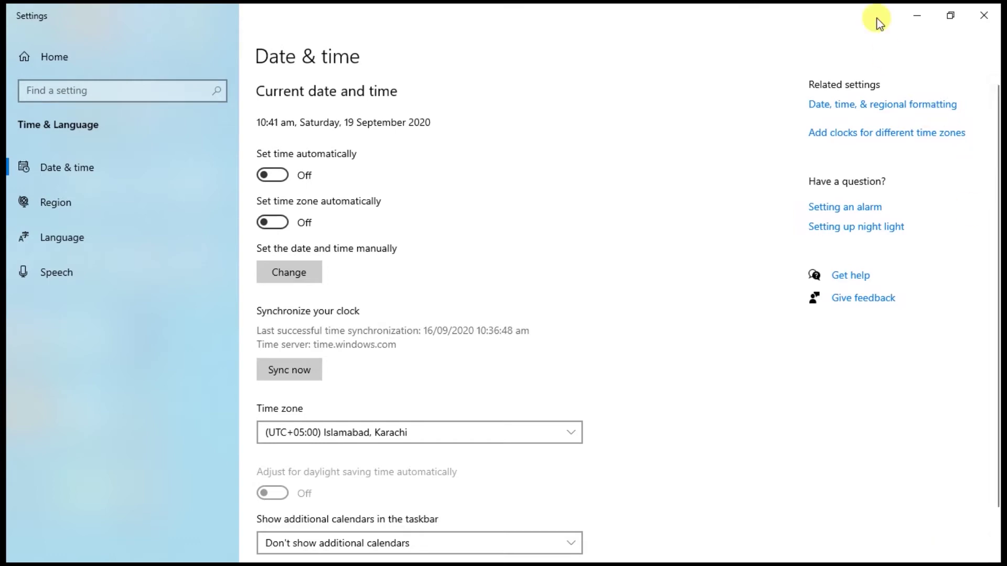
{"action": "key", "text": "super+d"}
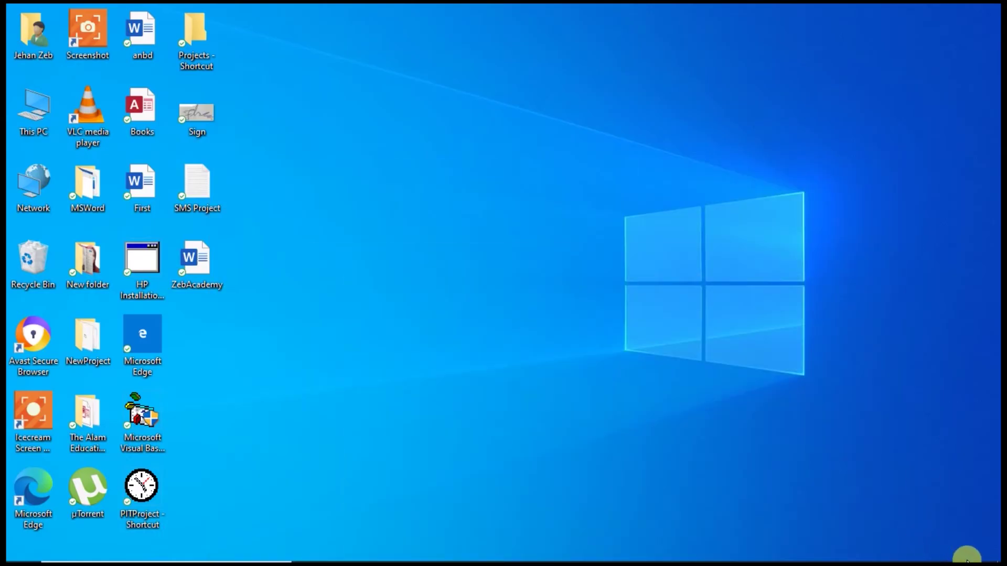
{"action": "mouse_move", "coordinate": [936, 549]}
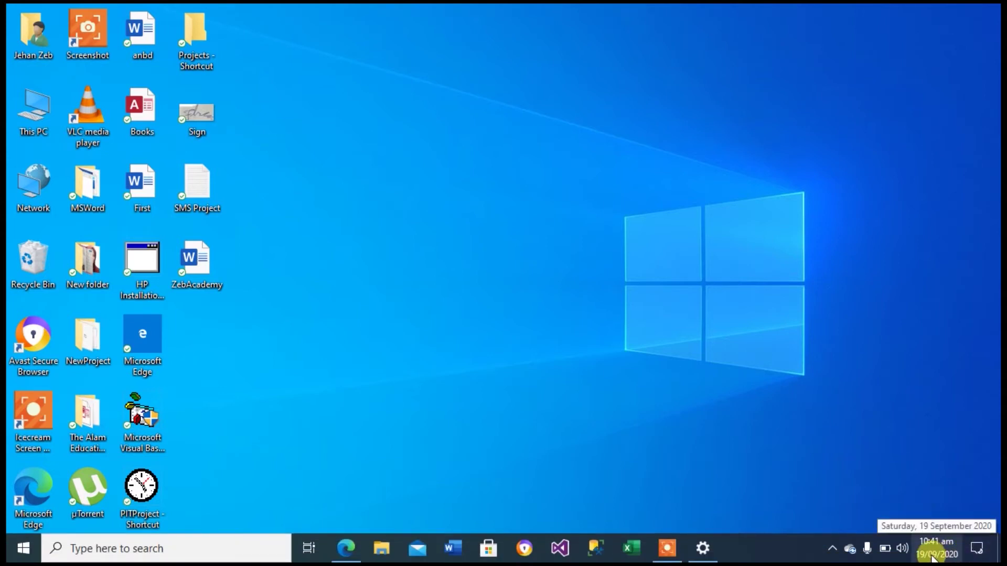
Step: Reopen the recent 'Date' document in Word and select its 16 and 19 September date lines
{"action": "left_click", "coordinate": [454, 548]}
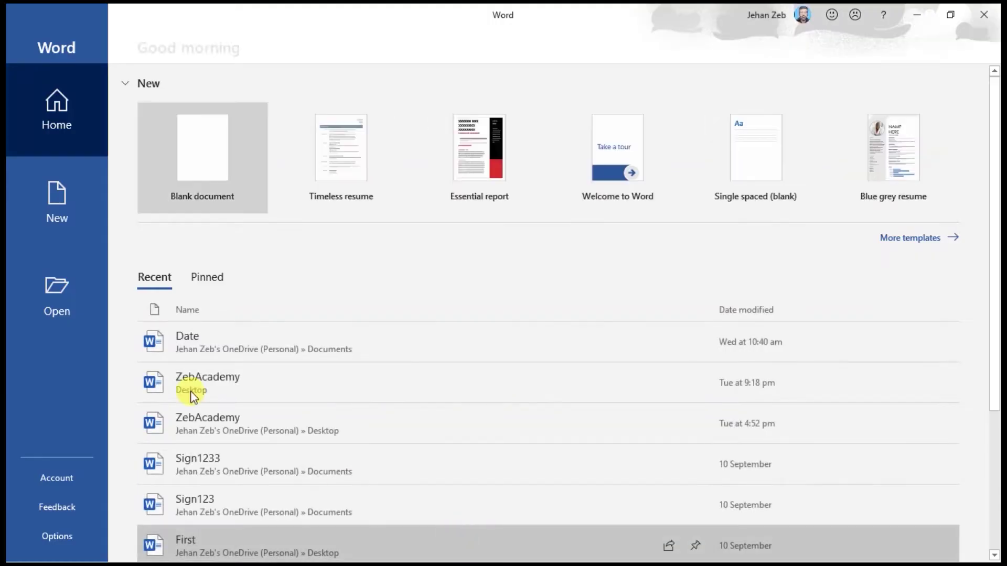
{"action": "left_click", "coordinate": [190, 341]}
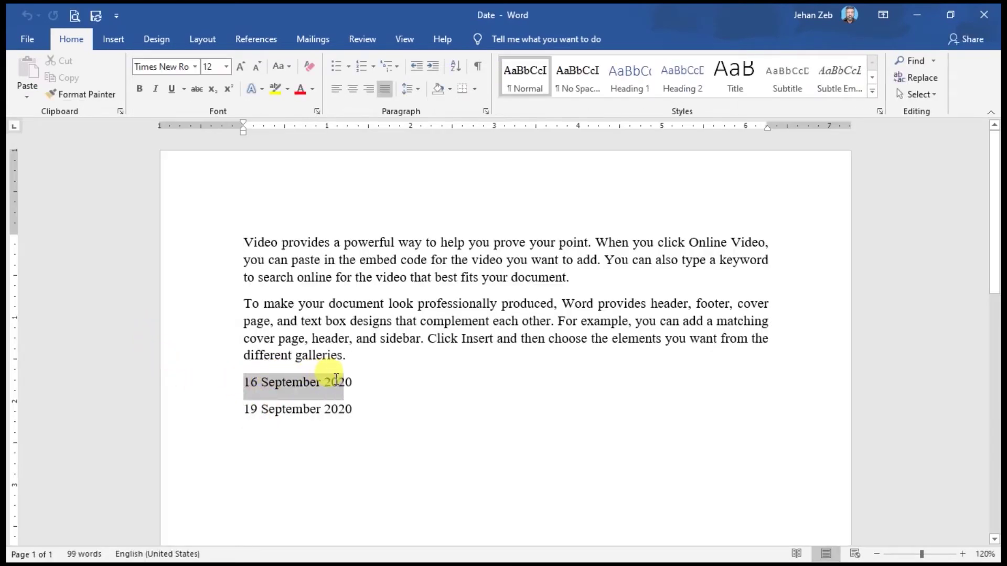
{"action": "left_click_drag", "start_coordinate": [268, 381], "coordinate": [351, 383]}
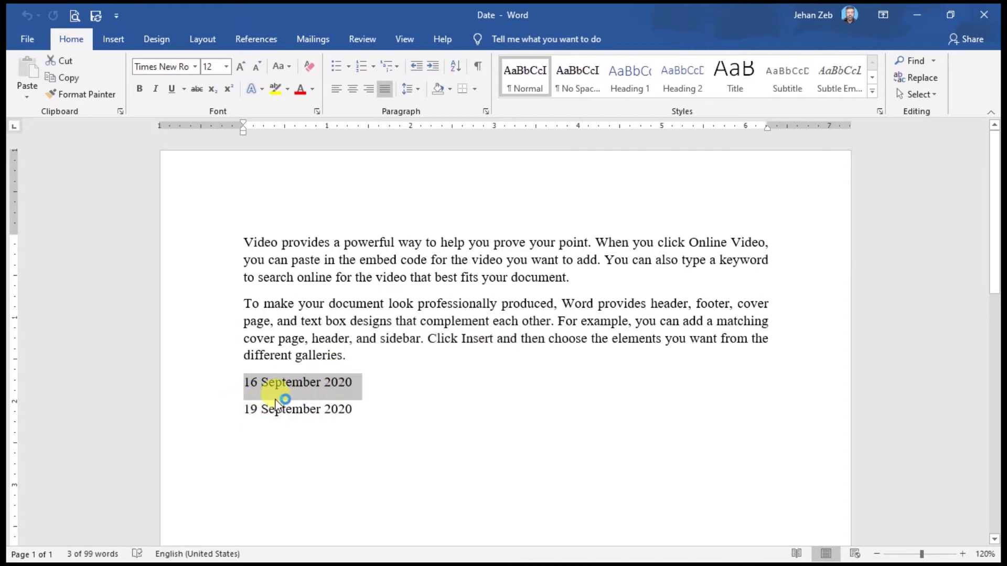
{"action": "left_click", "coordinate": [253, 410]}
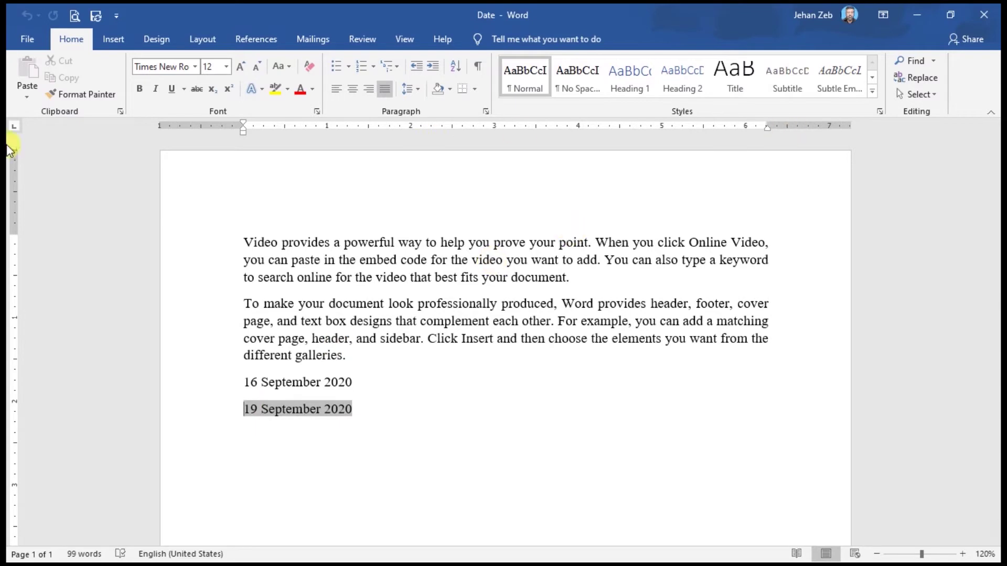
{"action": "left_click", "coordinate": [111, 44]}
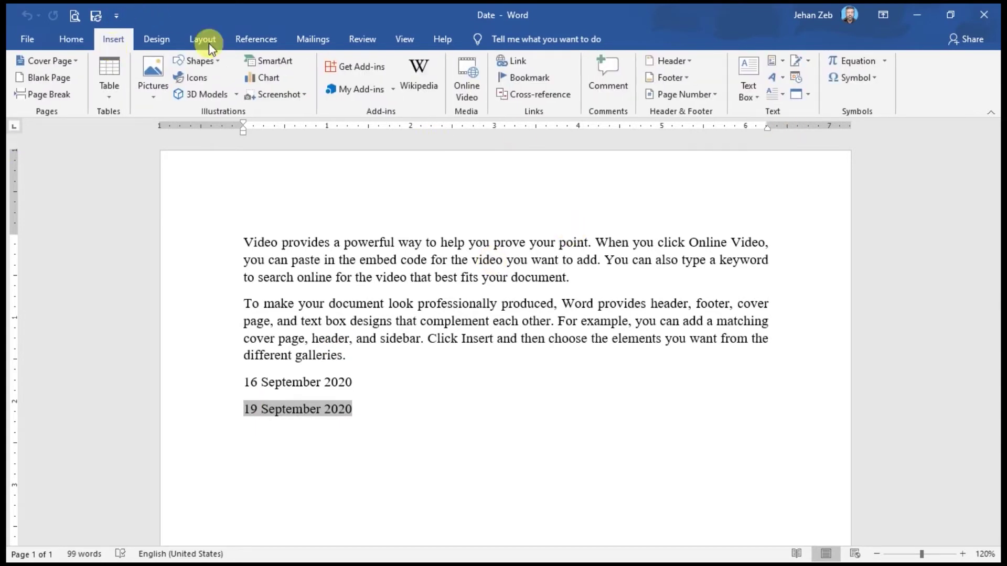
{"action": "left_click", "coordinate": [795, 78]}
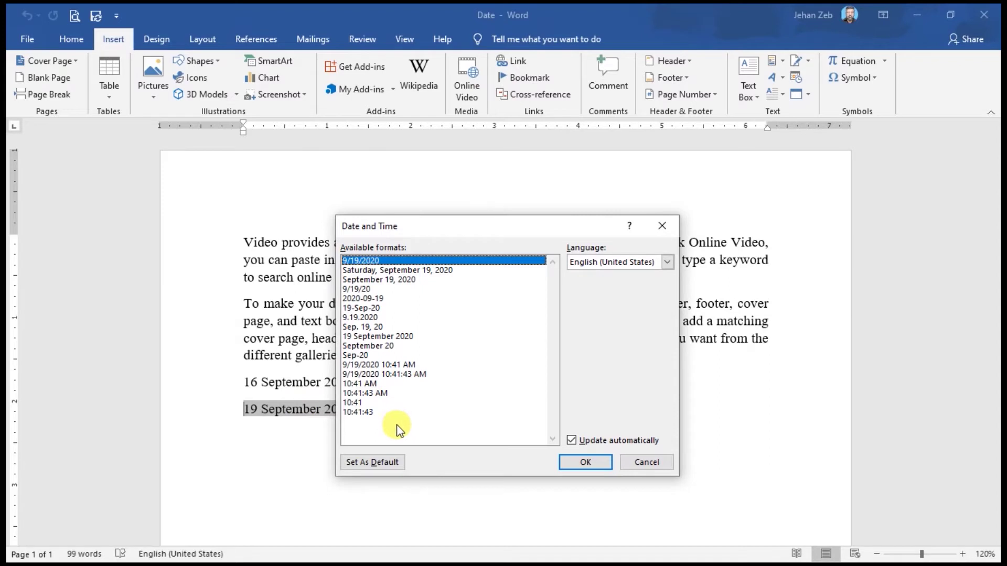
{"action": "left_click", "coordinate": [584, 462]}
{"action": "left_click", "coordinate": [687, 490]}
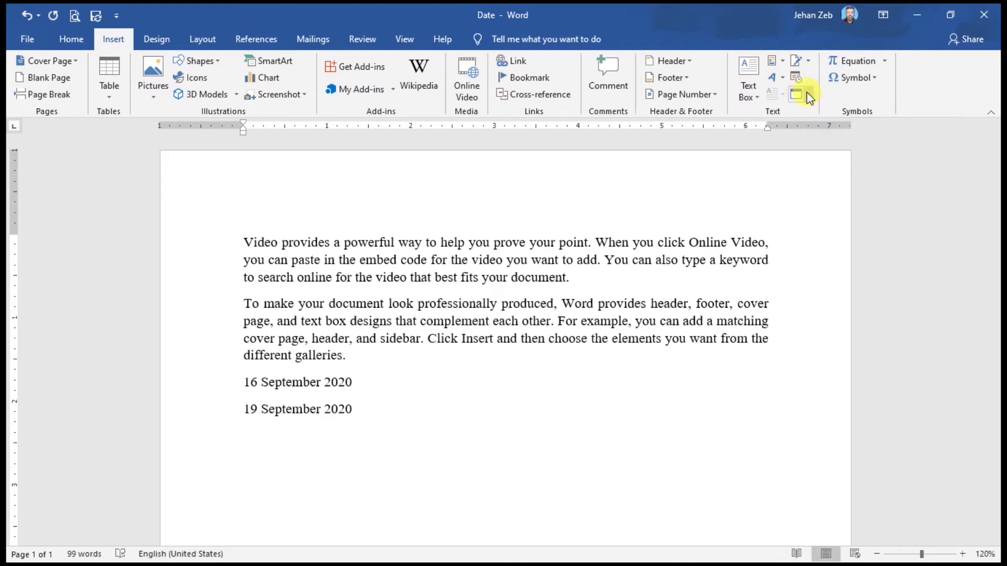
Step: Choose Object... from the Insert tab's Object dropdown
{"action": "left_click", "coordinate": [807, 93]}
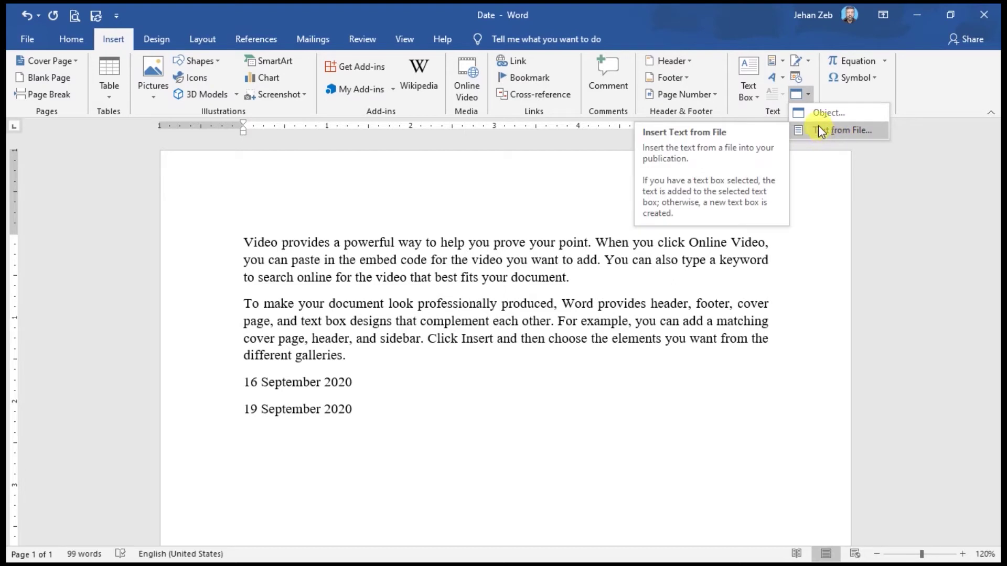
{"action": "left_click", "coordinate": [817, 110]}
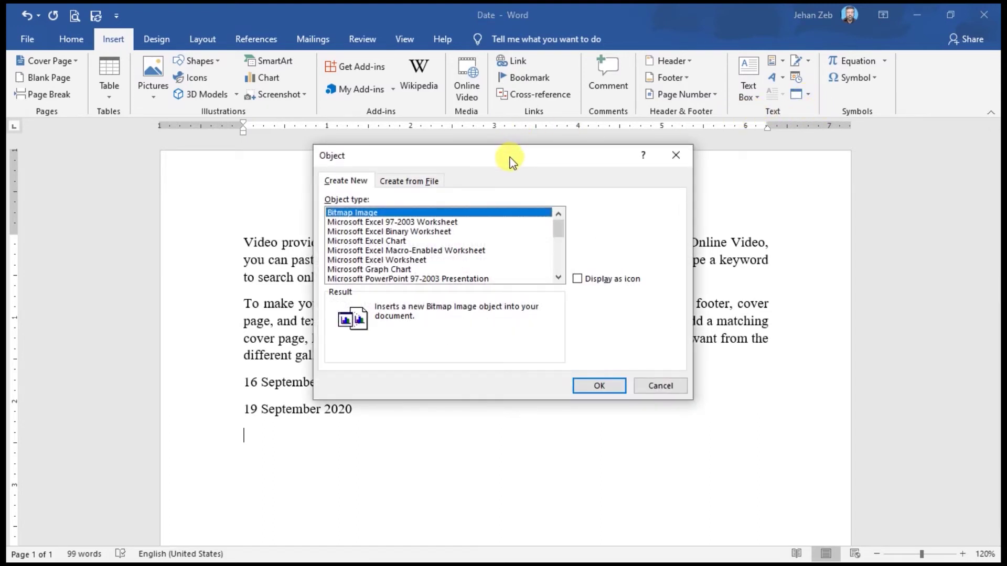
Step: Embed a new Bitmap Image object from the Create New list
{"action": "left_click_drag", "start_coordinate": [510, 158], "coordinate": [541, 245]}
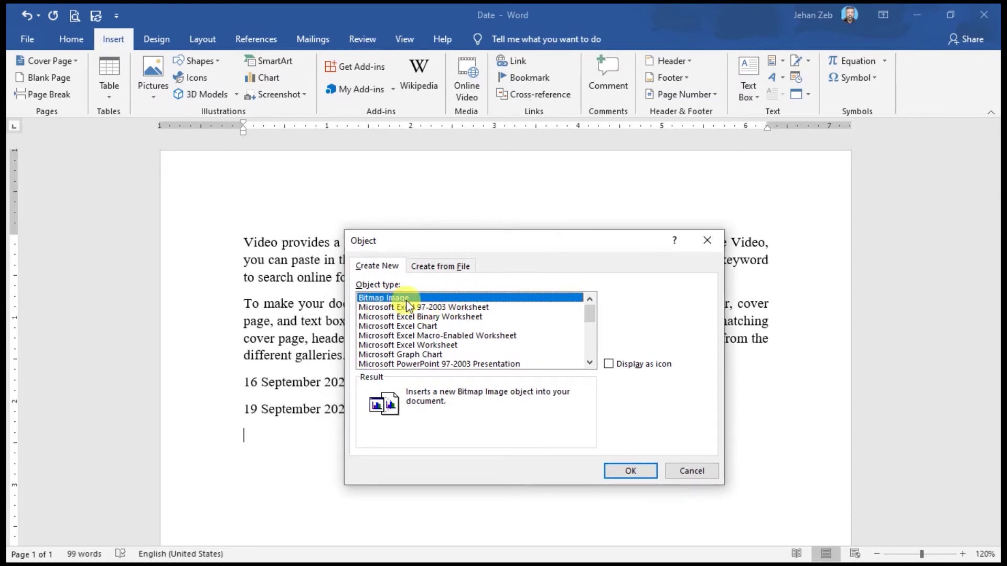
{"action": "left_click", "coordinate": [631, 472]}
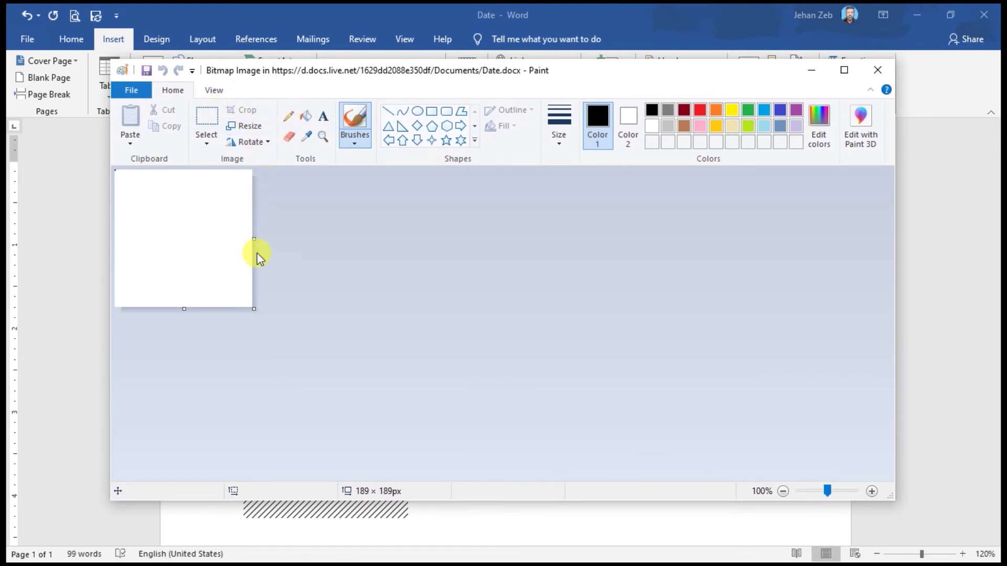
Step: Enlarge the canvas to 281 × 223 px and draw a black freehand scribble with the Pencil
{"action": "left_click_drag", "start_coordinate": [251, 305], "coordinate": [318, 332]}
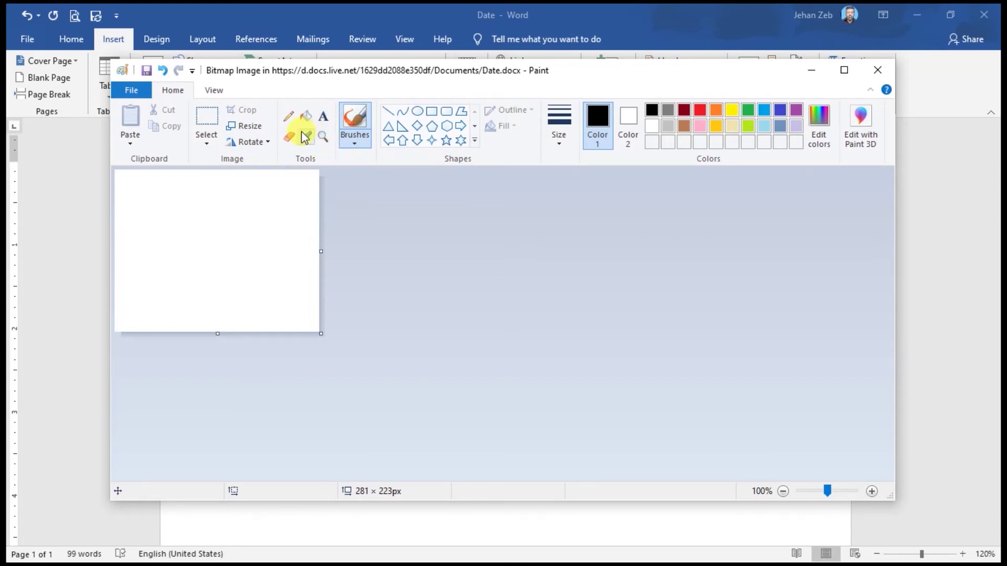
{"action": "left_click", "coordinate": [291, 116]}
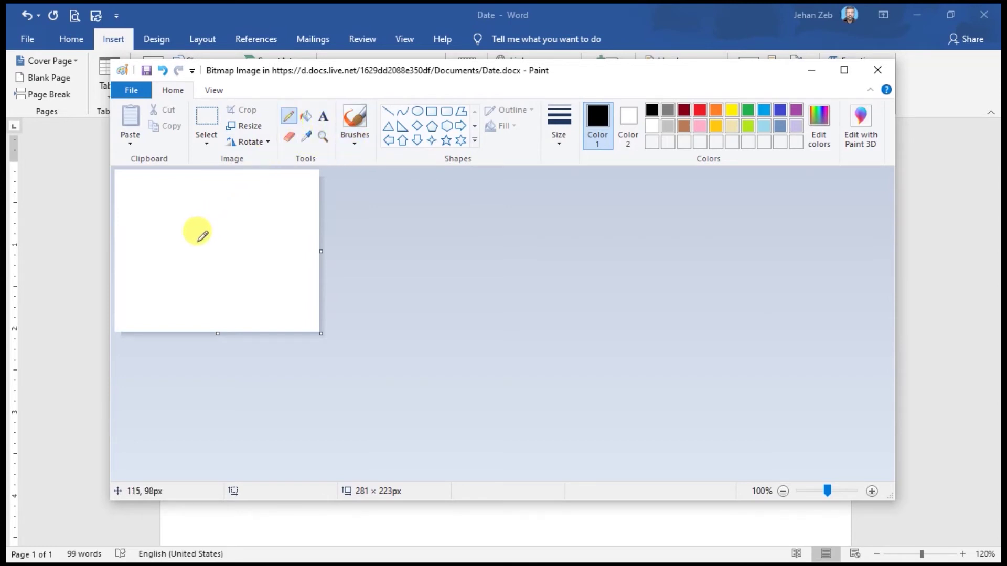
{"action": "left_click_drag", "start_coordinate": [169, 260], "coordinate": [211, 219]}
{"action": "mouse_move", "coordinate": [208, 251]}
{"action": "left_mouse_down"}
{"action": "mouse_move", "coordinate": [191, 192]}
{"action": "mouse_move", "coordinate": [158, 225]}
{"action": "mouse_move", "coordinate": [207, 243]}
{"action": "mouse_move", "coordinate": [209, 191]}
{"action": "mouse_move", "coordinate": [246, 242]}
{"action": "mouse_move", "coordinate": [269, 237]}
{"action": "mouse_move", "coordinate": [163, 272]}
{"action": "mouse_move", "coordinate": [218, 198]}
{"action": "mouse_move", "coordinate": [232, 200]}
{"action": "left_mouse_up"}
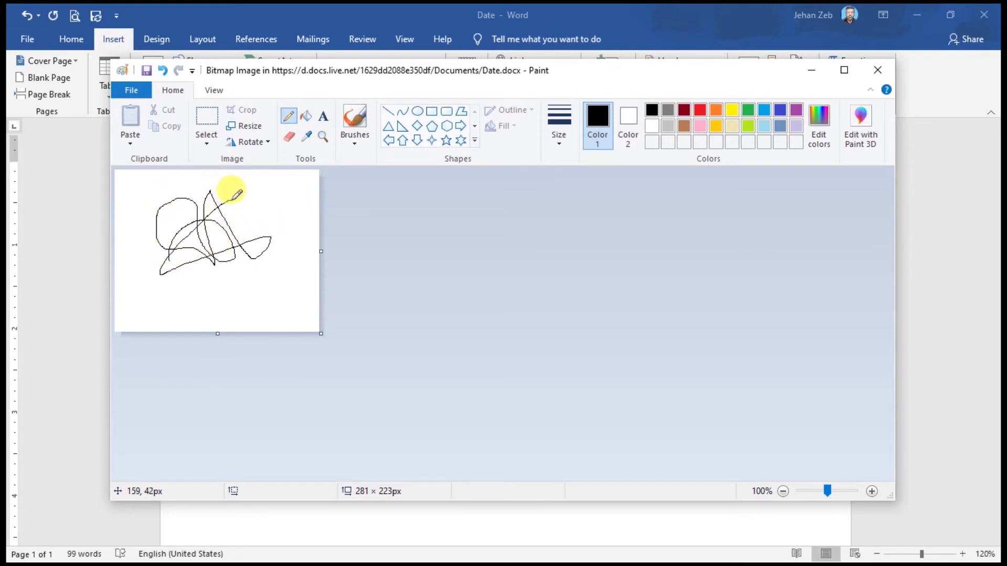
Step: Fill the middle enclosed area yellow and the left enclosed area red
{"action": "left_click", "coordinate": [306, 115]}
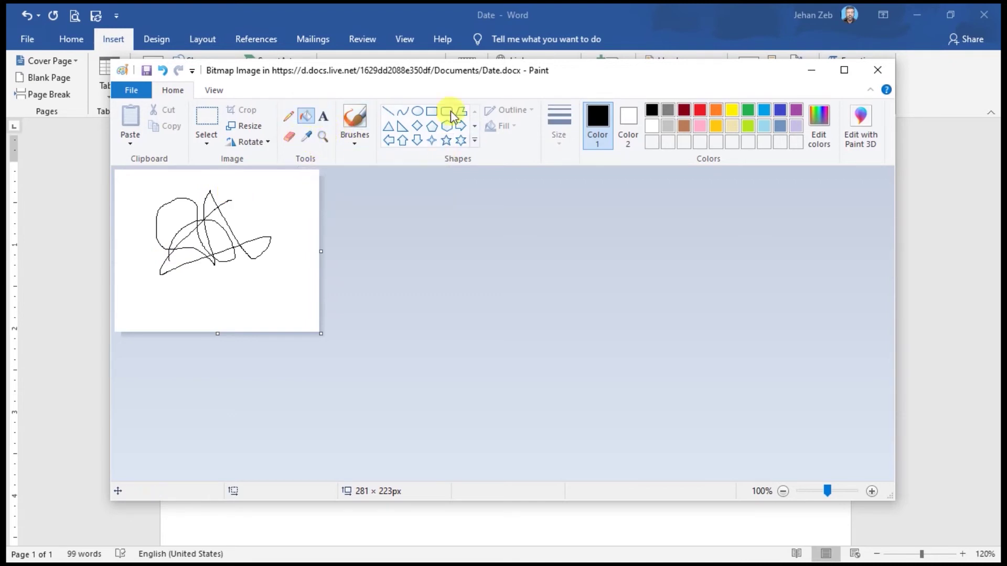
{"action": "left_click", "coordinate": [730, 111]}
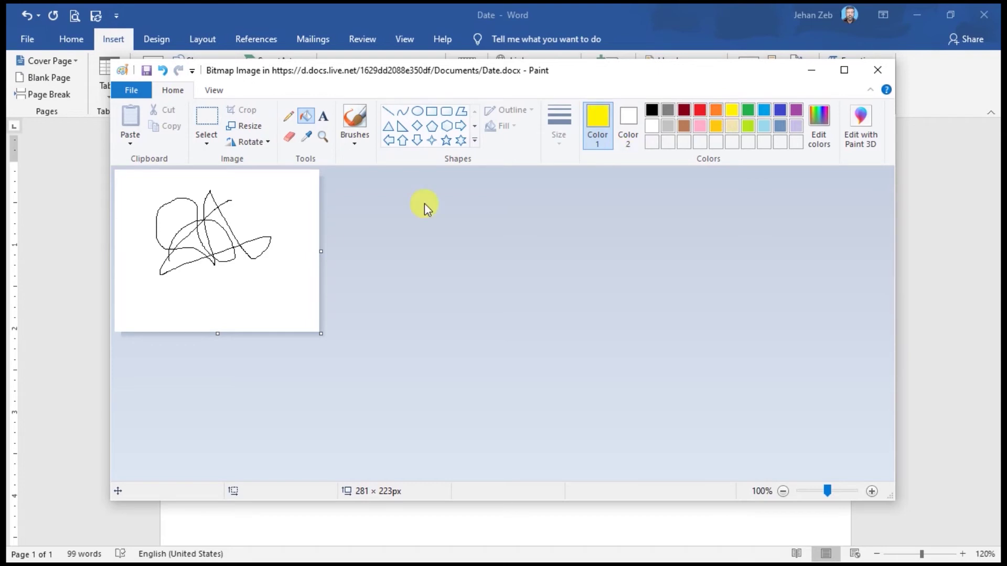
{"action": "left_click", "coordinate": [219, 241]}
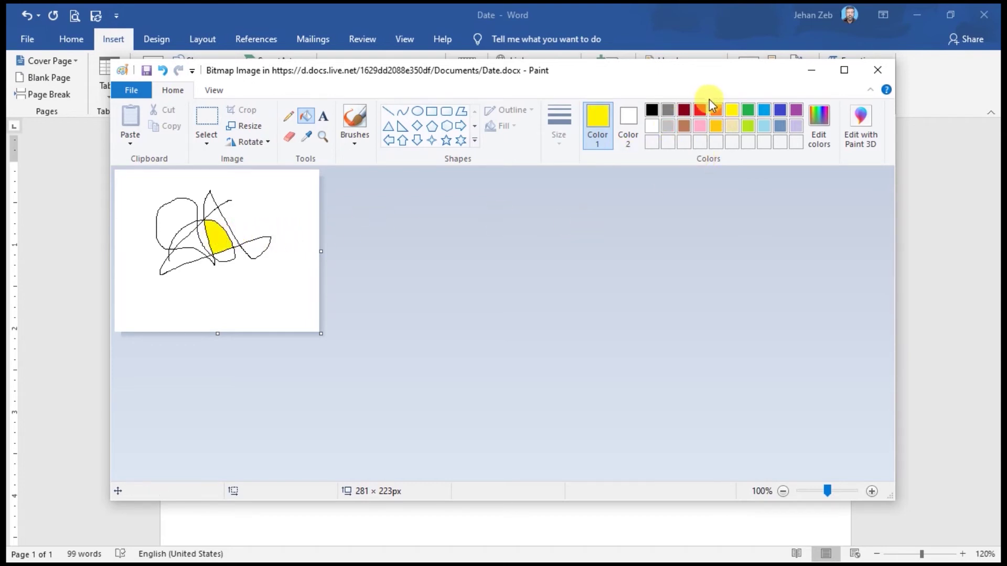
{"action": "left_click", "coordinate": [700, 112]}
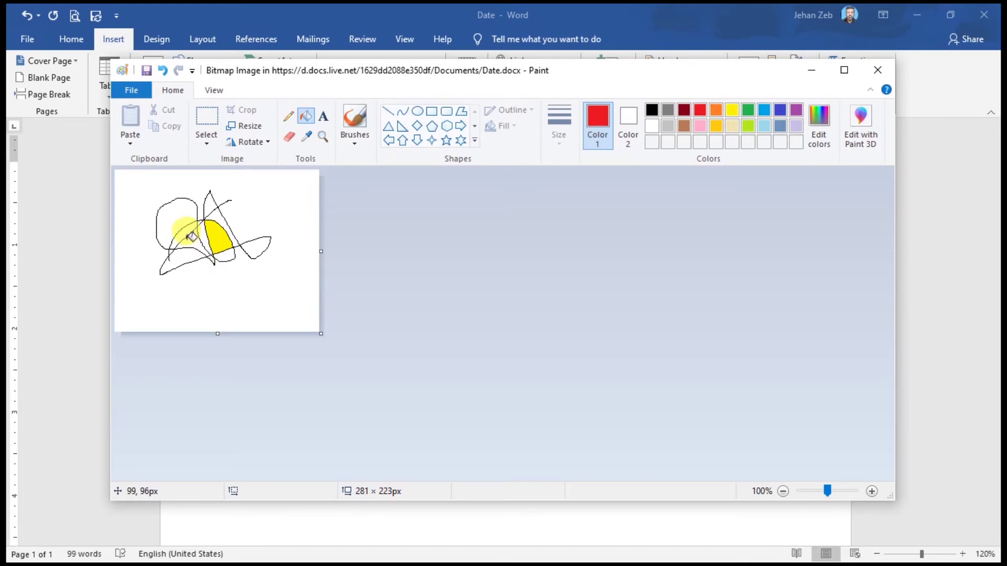
{"action": "left_click", "coordinate": [177, 223]}
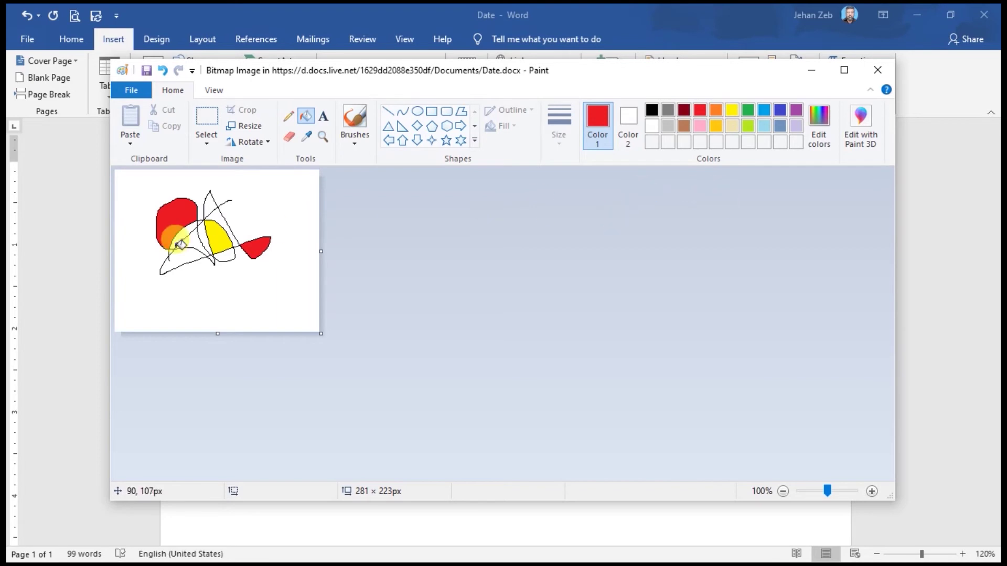
Step: Return to Word, reopen the drawing to colour one more enclosed area, then exit Paint again
{"action": "left_click", "coordinate": [967, 254]}
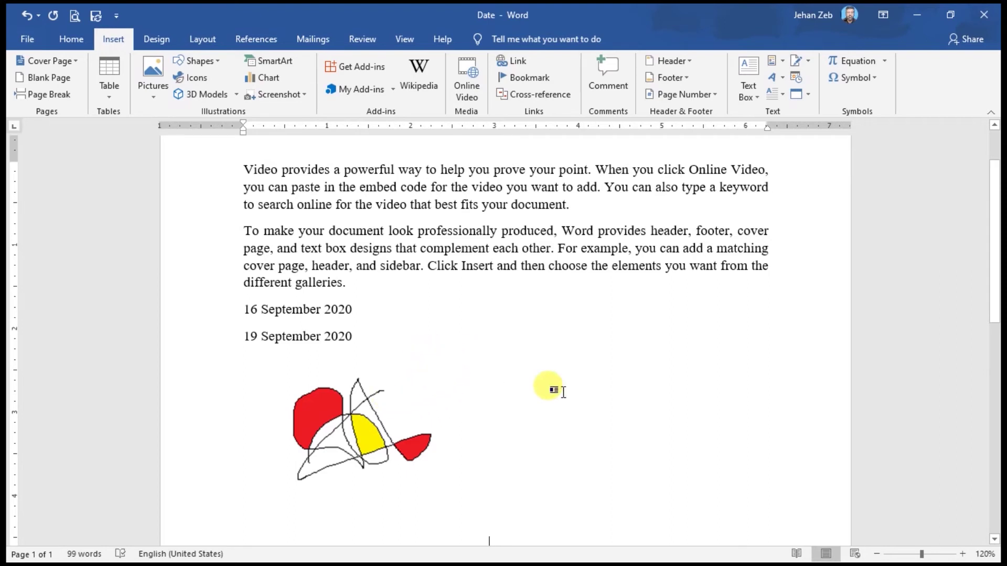
{"action": "double_click", "coordinate": [330, 426]}
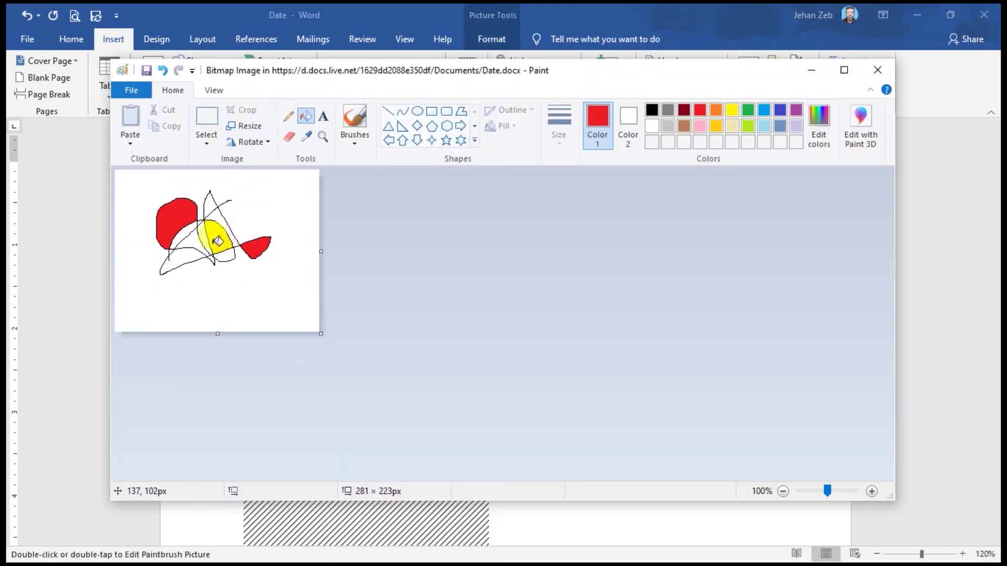
{"action": "left_click", "coordinate": [197, 239]}
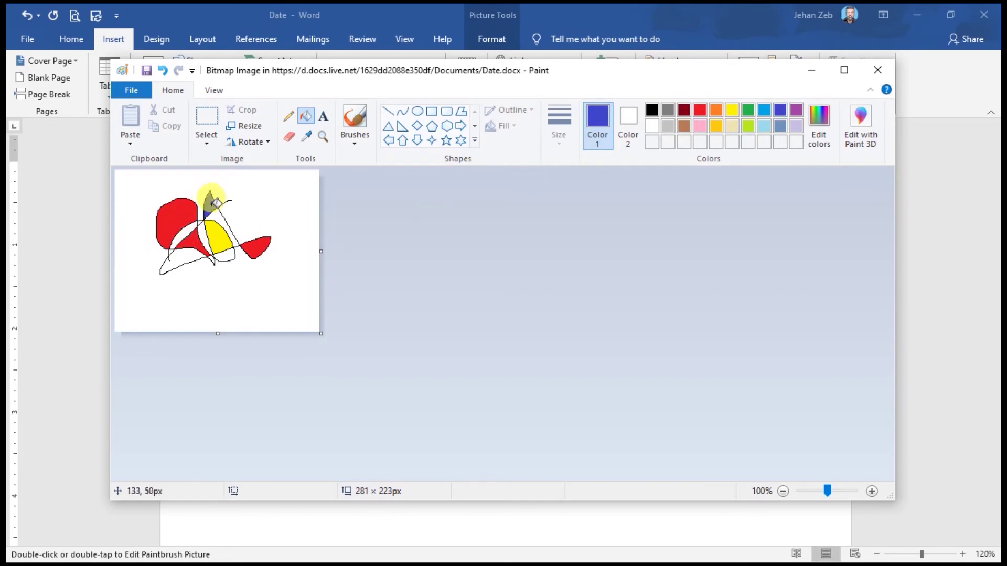
{"action": "left_click", "coordinate": [77, 240]}
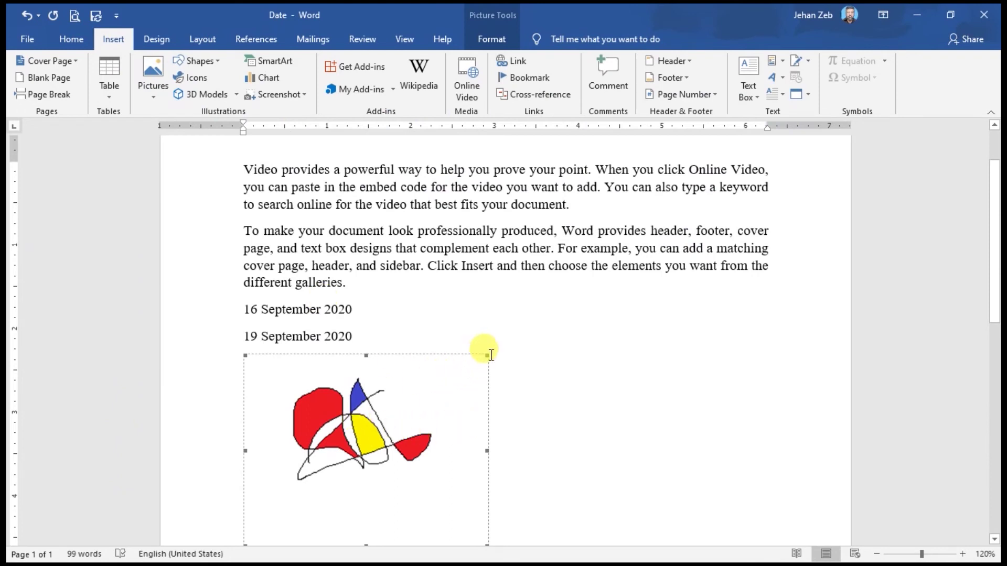
Step: Shrink the Paint drawing below the dates to about 1.39" high by 1.76" wide
{"action": "left_click_drag", "start_coordinate": [488, 353], "coordinate": [433, 397]}
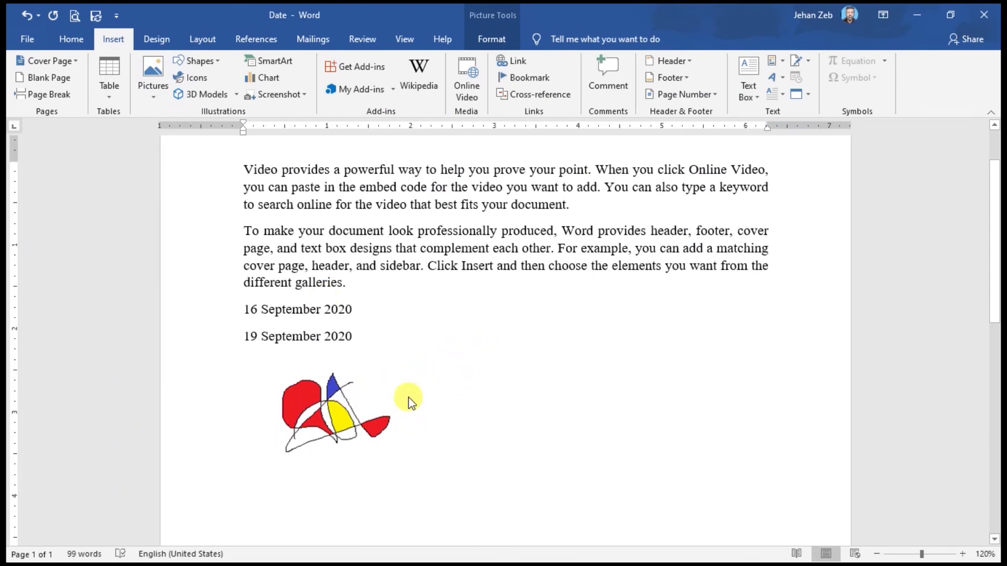
{"action": "left_click", "coordinate": [492, 39]}
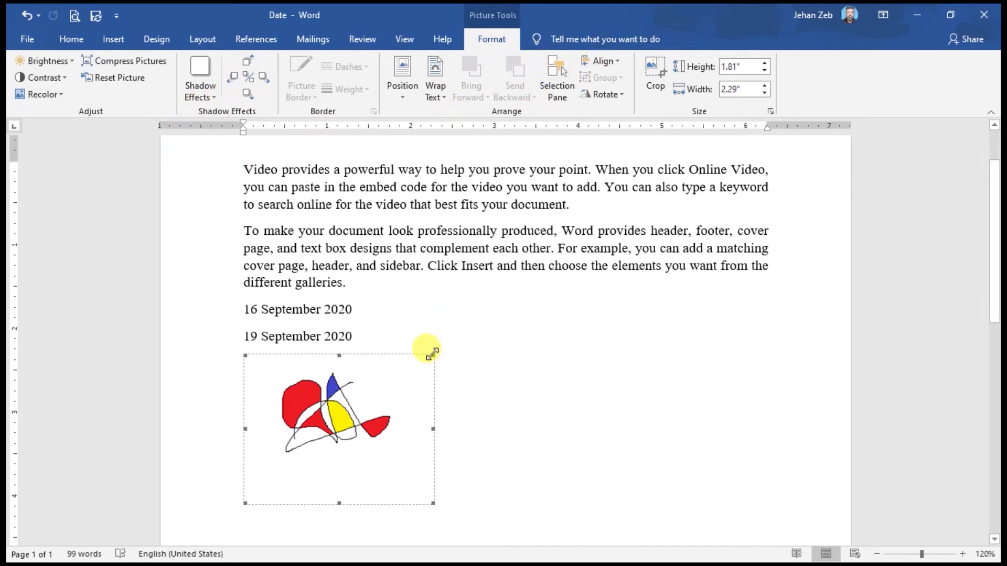
{"action": "left_click_drag", "start_coordinate": [431, 355], "coordinate": [389, 391]}
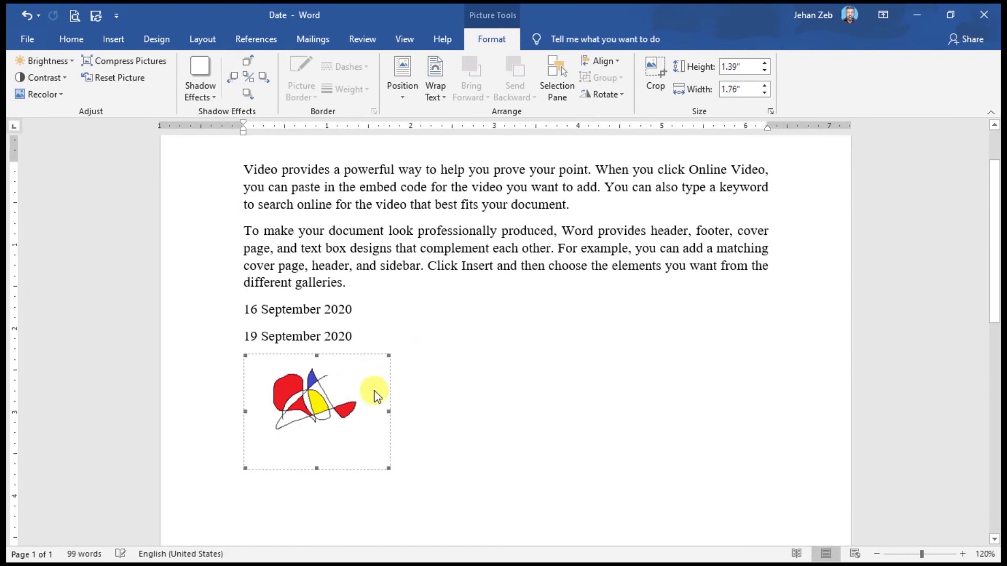
{"action": "left_click", "coordinate": [438, 362]}
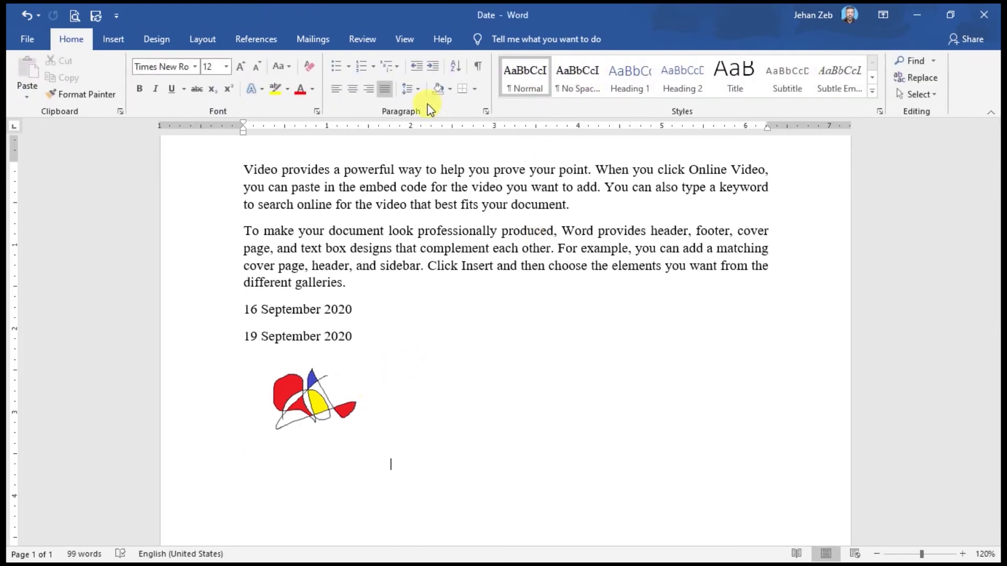
Step: Insert the BooksDB file's code text below the drawing using Text from File
{"action": "left_click", "coordinate": [106, 40]}
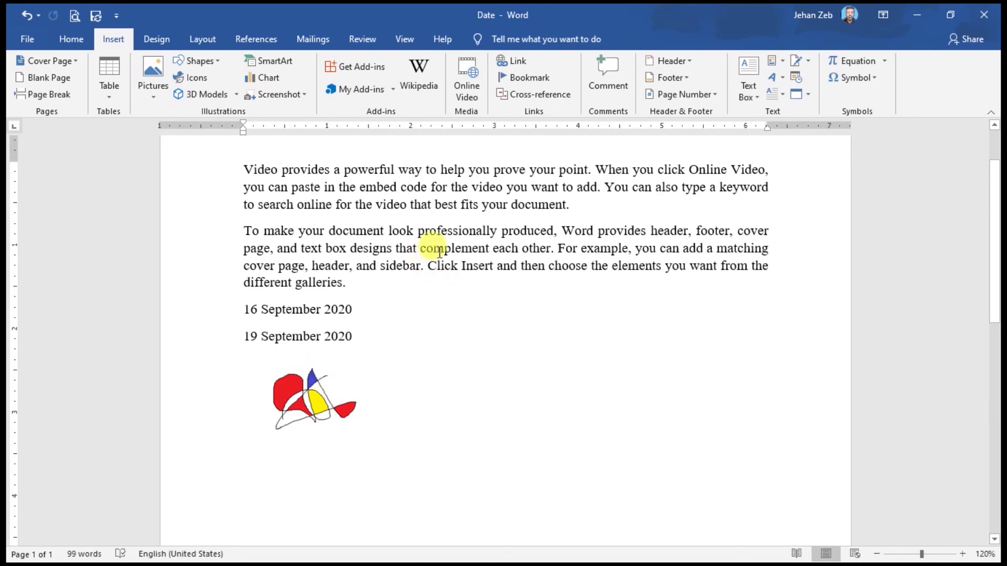
{"action": "left_click", "coordinate": [808, 96]}
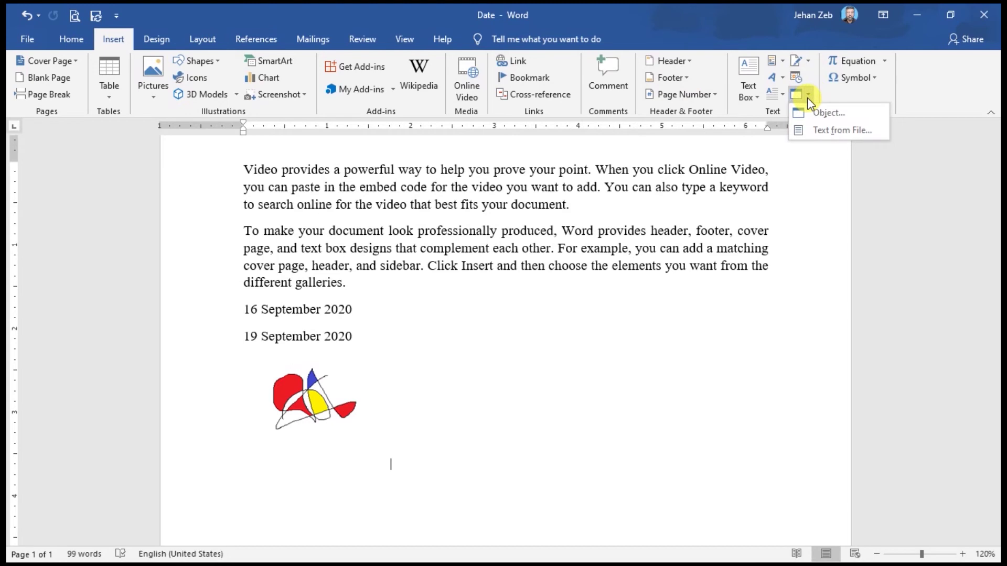
{"action": "left_click", "coordinate": [822, 130]}
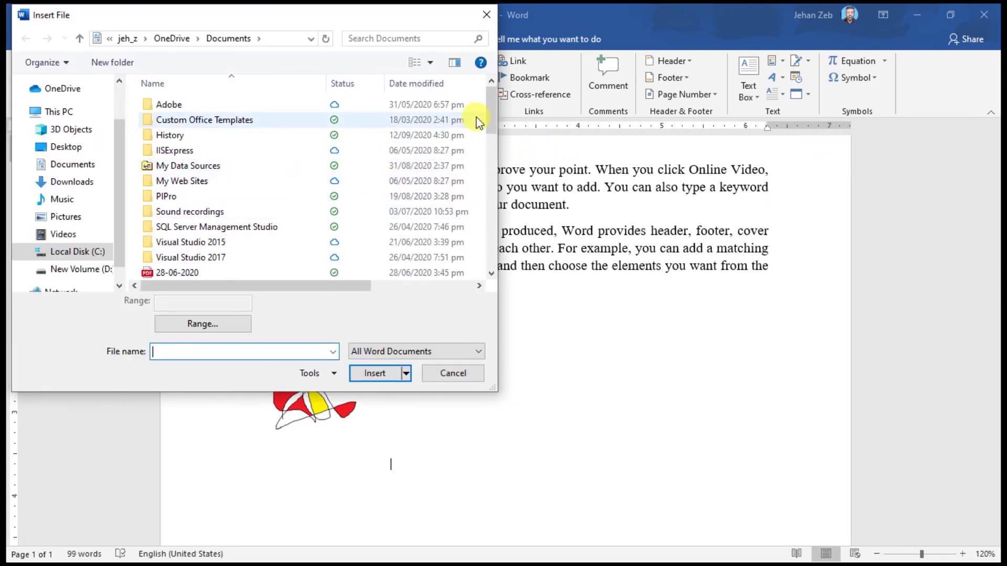
{"action": "left_click_drag", "start_coordinate": [493, 108], "coordinate": [495, 156]}
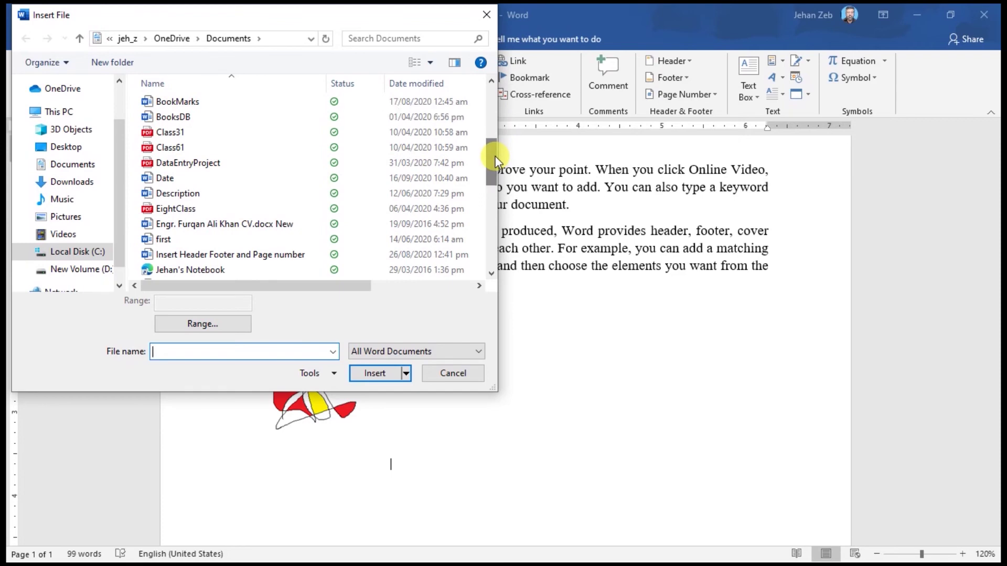
{"action": "left_click", "coordinate": [178, 119]}
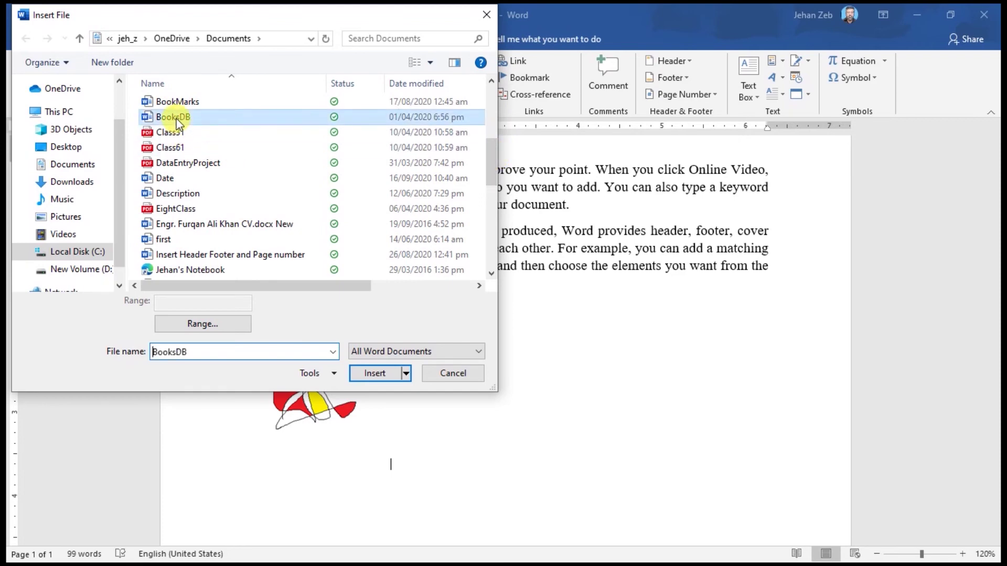
{"action": "left_click", "coordinate": [381, 376]}
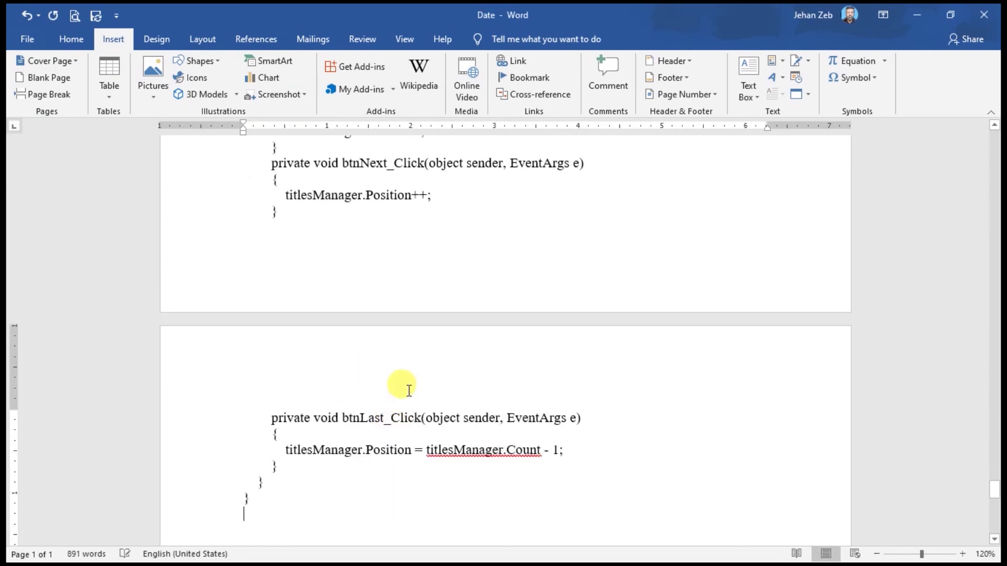
{"action": "scroll", "coordinate": [409, 390], "scroll_direction": "up", "scroll_amount": 5}
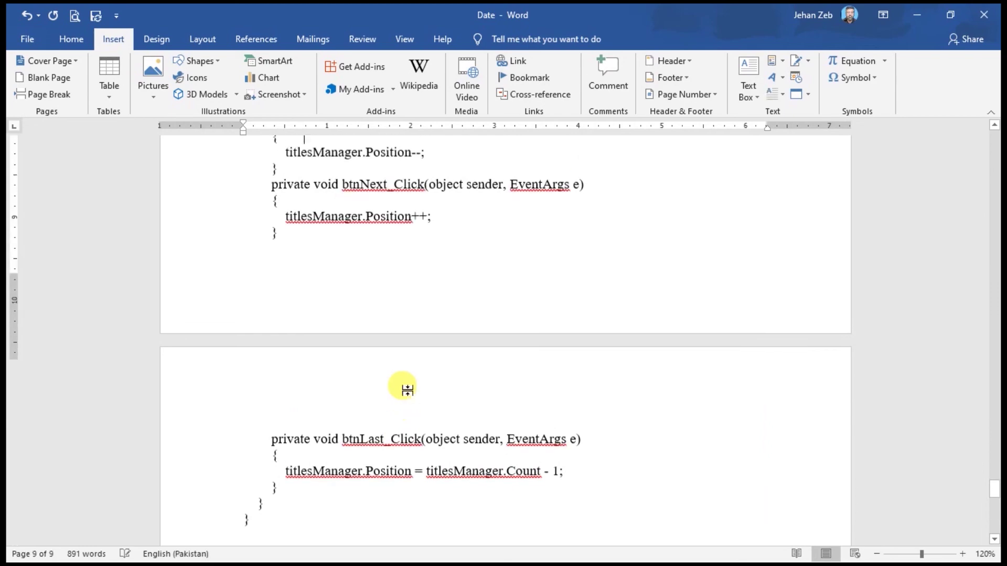
{"action": "scroll", "coordinate": [409, 391], "scroll_direction": "up", "scroll_amount": 5}
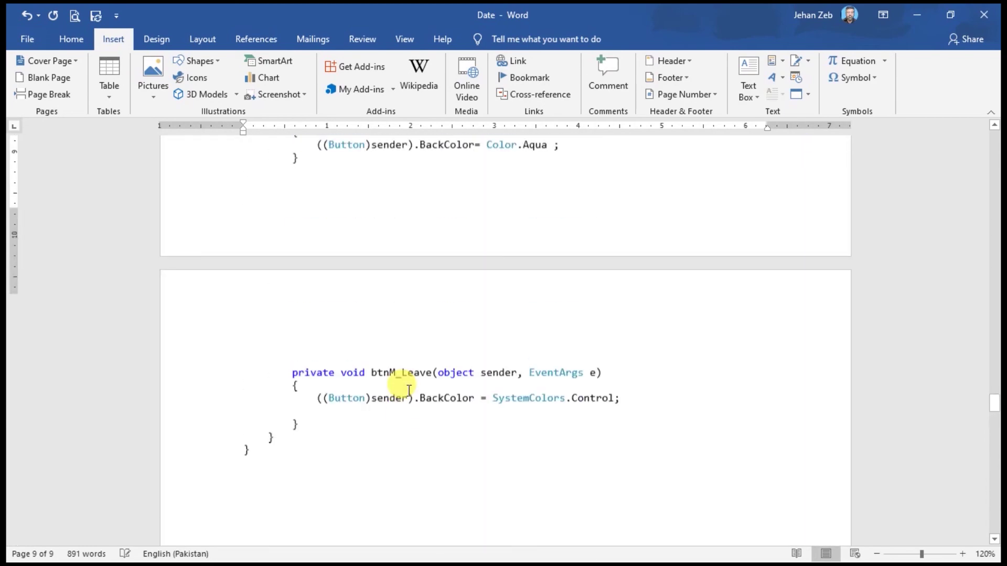
{"action": "scroll", "coordinate": [409, 391], "scroll_direction": "up", "scroll_amount": 1}
{"action": "scroll", "coordinate": [409, 390], "scroll_direction": "up", "scroll_amount": 3}
{"action": "scroll", "coordinate": [409, 390], "scroll_direction": "up", "scroll_amount": 3}
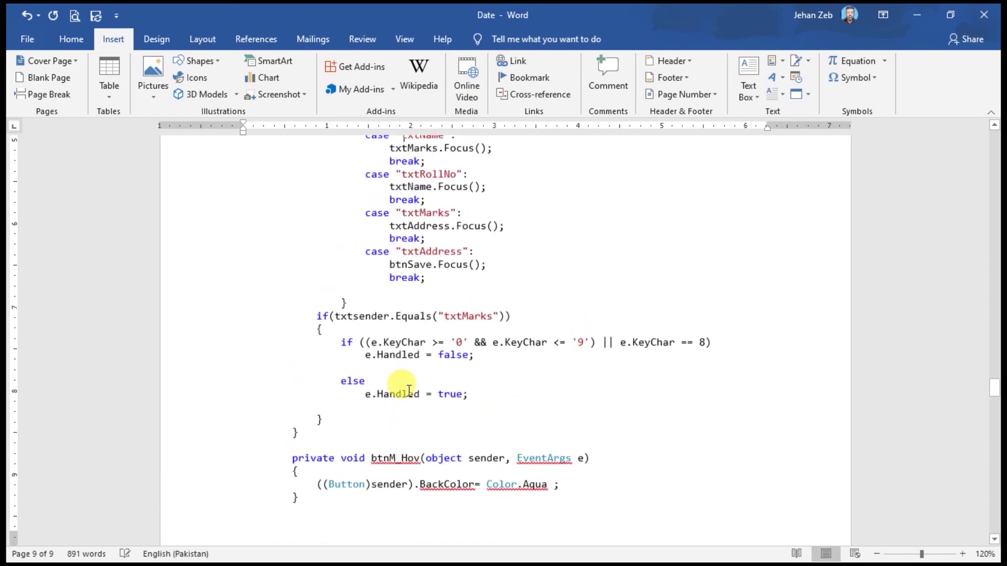
{"action": "scroll", "coordinate": [409, 390], "scroll_direction": "up", "scroll_amount": 3}
{"action": "key", "text": "ctrl+Home"}
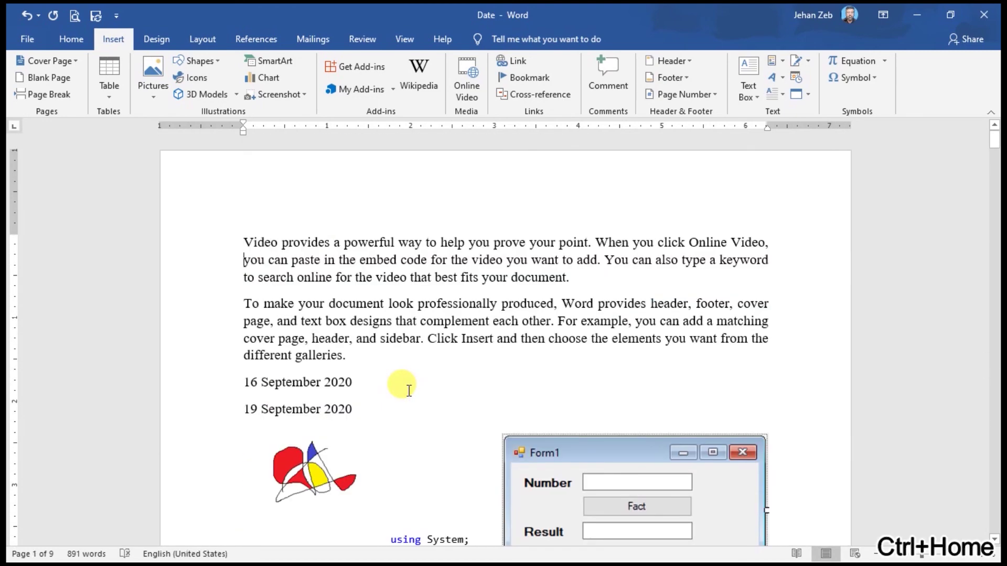
{"action": "scroll", "coordinate": [409, 390], "scroll_direction": "down", "scroll_amount": 1}
{"action": "scroll", "coordinate": [409, 391], "scroll_direction": "down", "scroll_amount": 3}
{"action": "scroll", "coordinate": [410, 390], "scroll_direction": "down", "scroll_amount": 2}
{"action": "scroll", "coordinate": [409, 391], "scroll_direction": "down", "scroll_amount": 1}
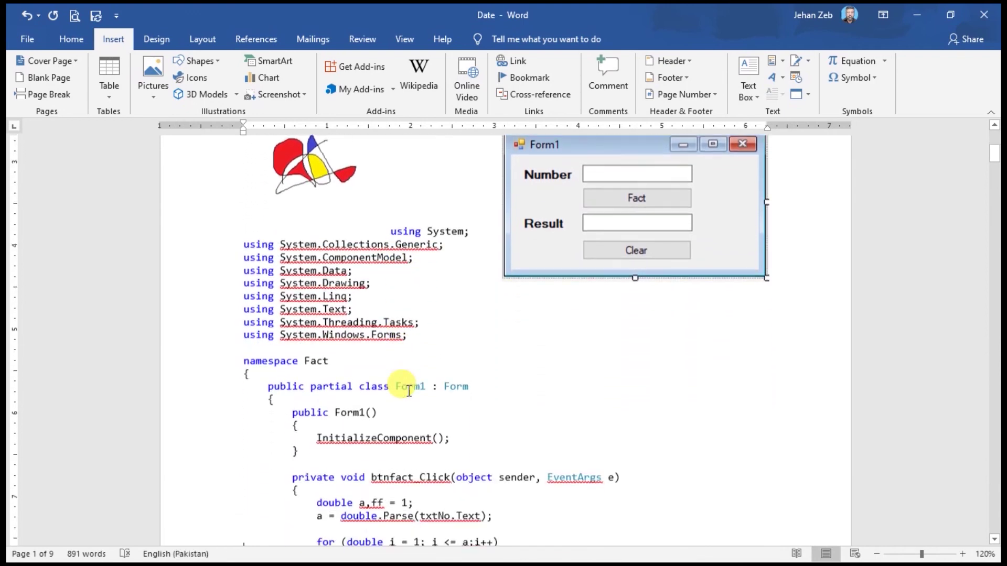
{"action": "scroll", "coordinate": [409, 391], "scroll_direction": "down", "scroll_amount": 3}
{"action": "scroll", "coordinate": [410, 391], "scroll_direction": "down", "scroll_amount": 5}
{"action": "scroll", "coordinate": [420, 378], "scroll_direction": "down", "scroll_amount": 1}
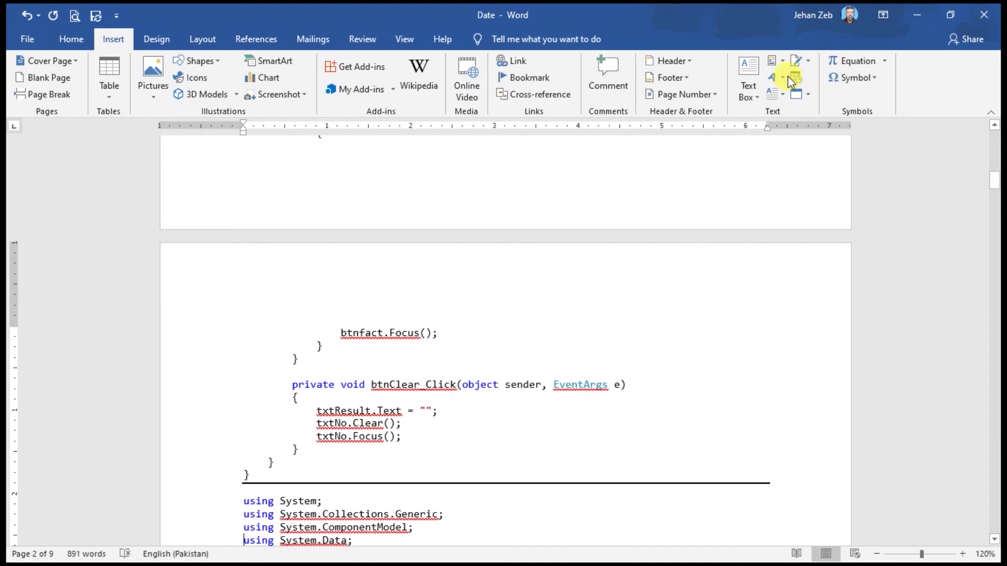
{"action": "left_click", "coordinate": [808, 94]}
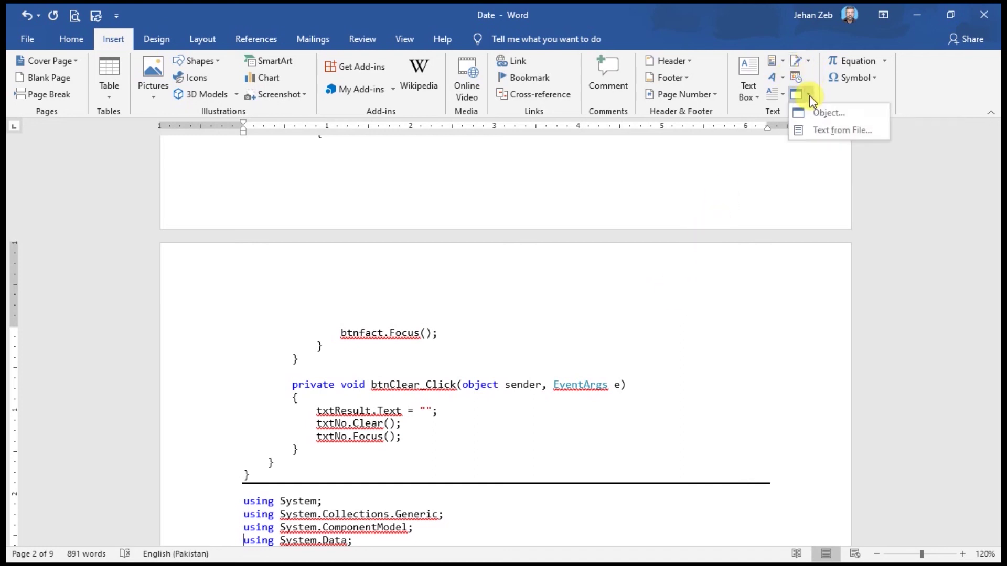
{"action": "left_click", "coordinate": [830, 131]}
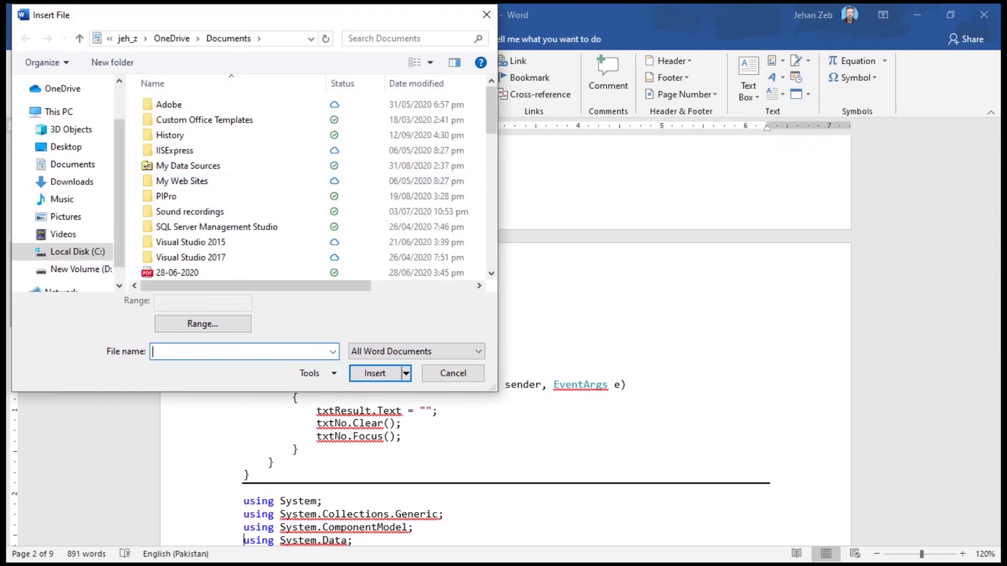
{"action": "left_click", "coordinate": [489, 14]}
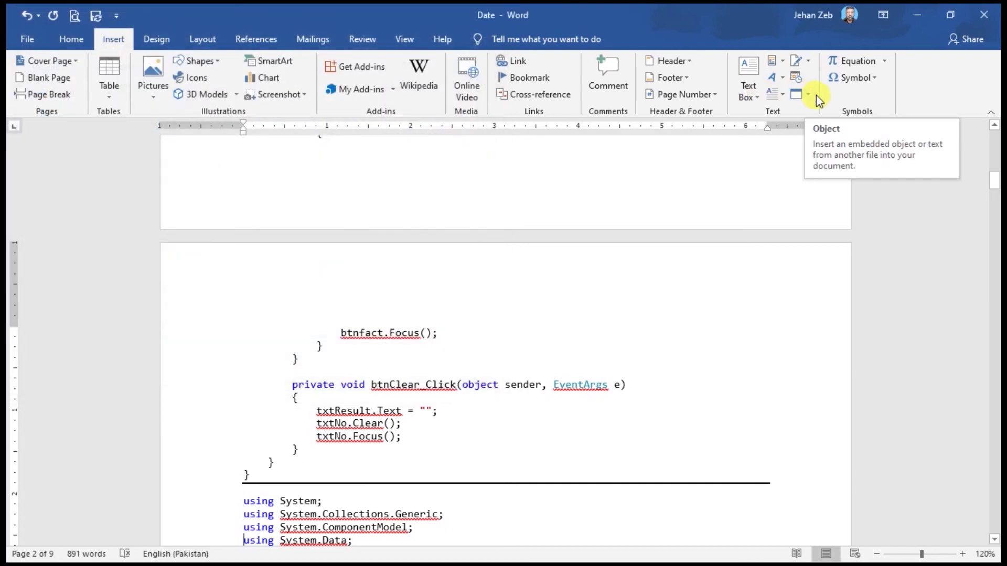
{"action": "left_click", "coordinate": [810, 96]}
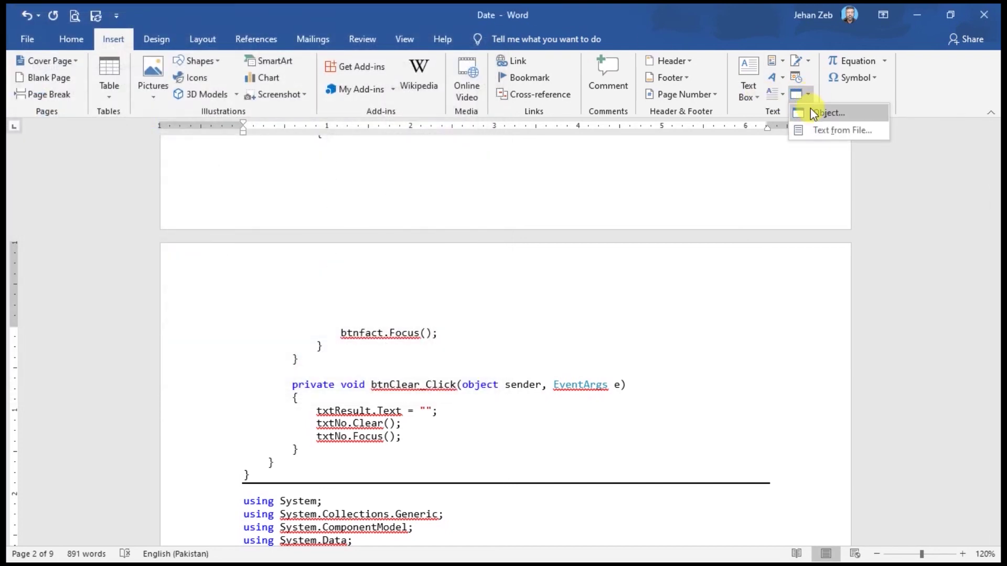
{"action": "left_click", "coordinate": [818, 115]}
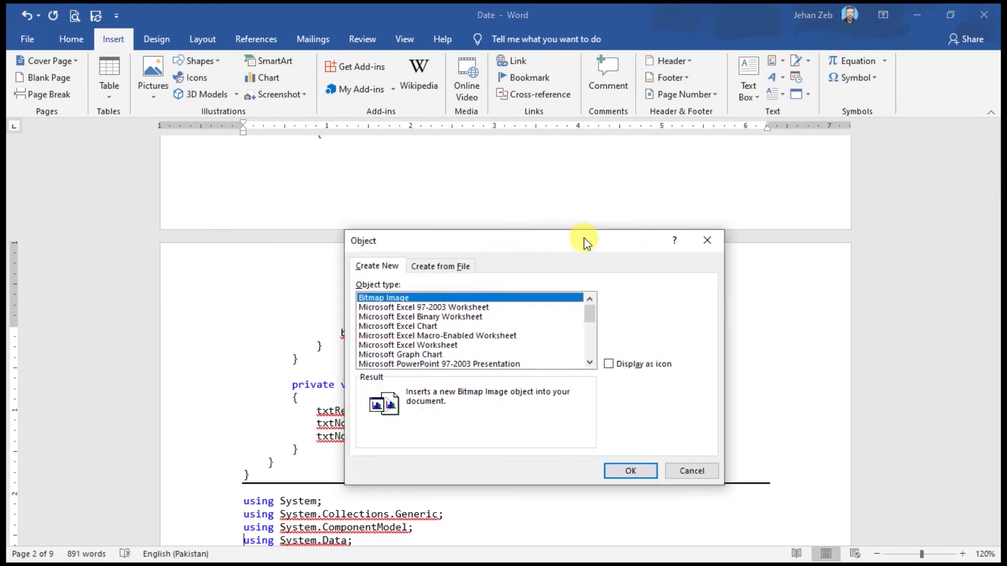
{"action": "left_click", "coordinate": [413, 308]}
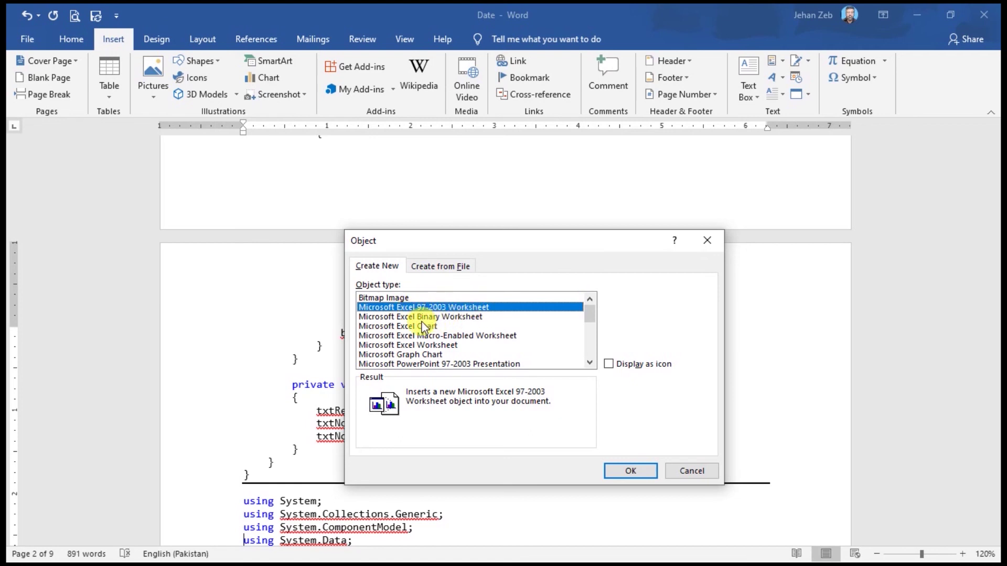
{"action": "left_click", "coordinate": [436, 317]}
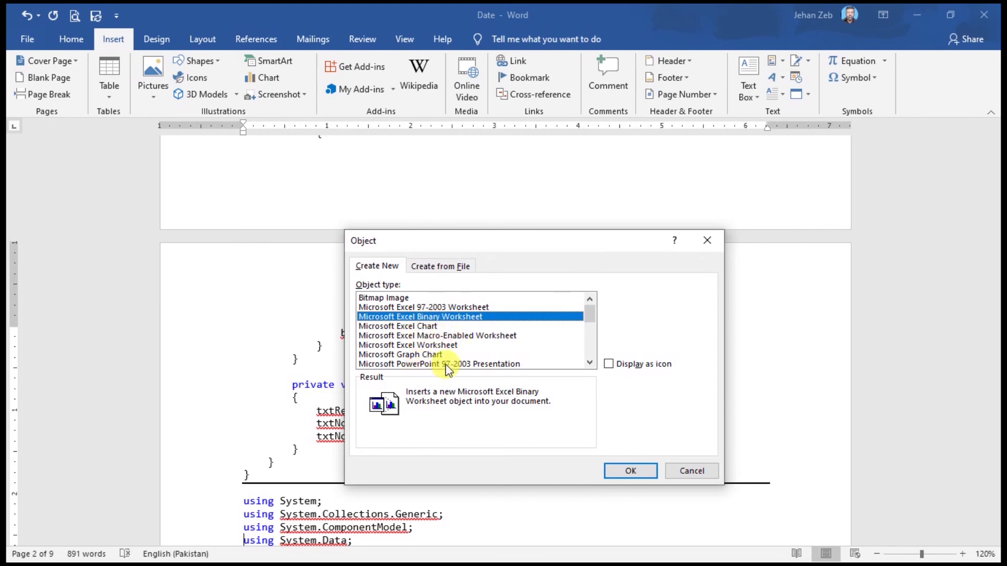
{"action": "left_click_drag", "start_coordinate": [588, 315], "coordinate": [588, 355]}
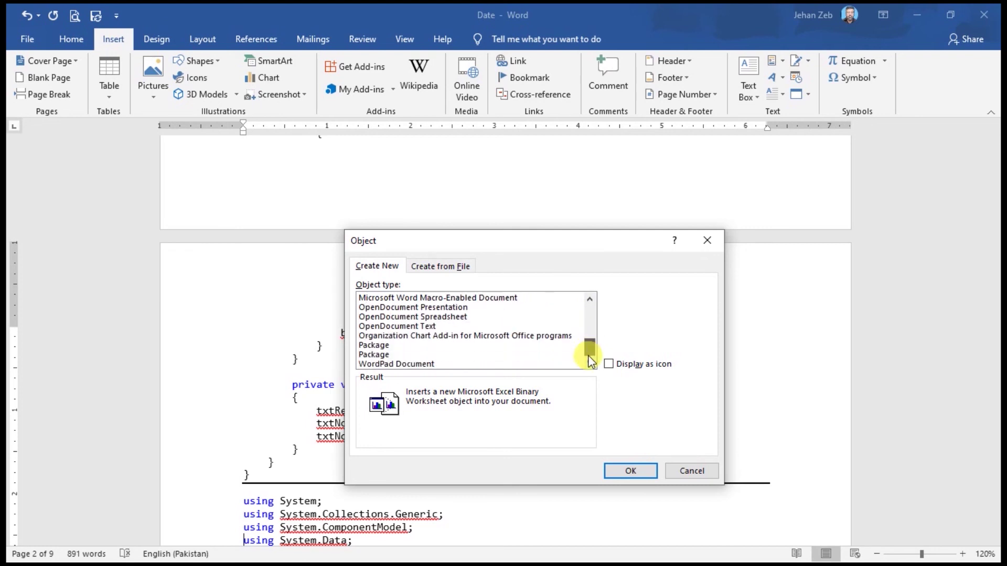
{"action": "left_click", "coordinate": [690, 472]}
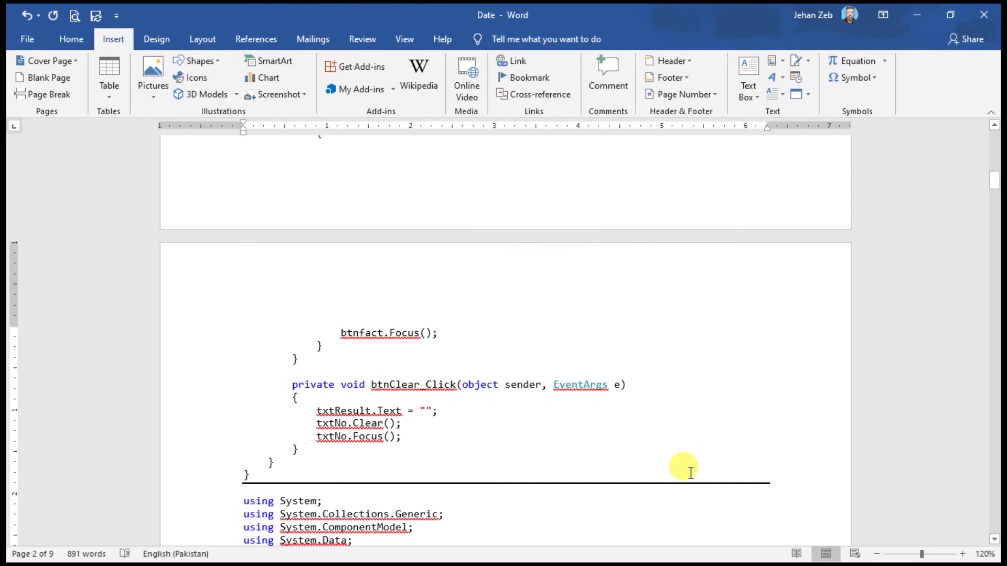